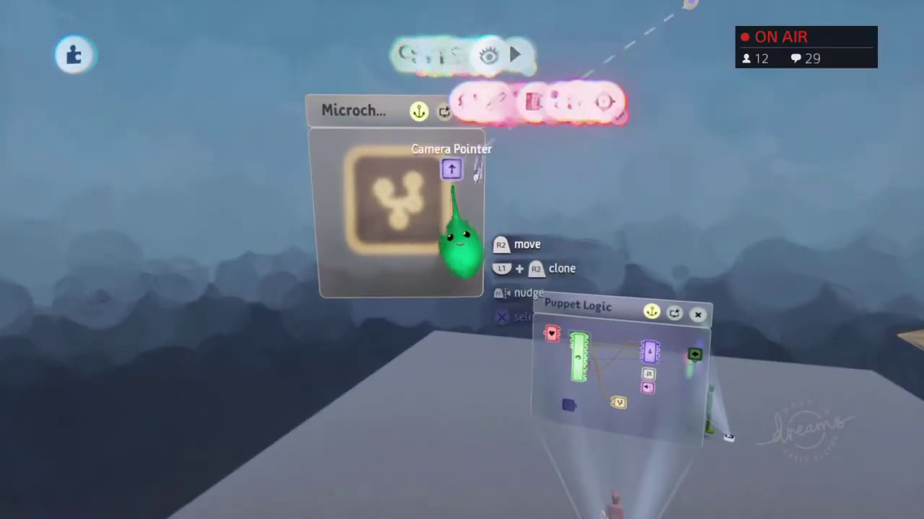
# Sculpt a single cube floating above the ground and leave sculpt mode
pyautogui.click(452, 169)
pyautogui.press('Escape')
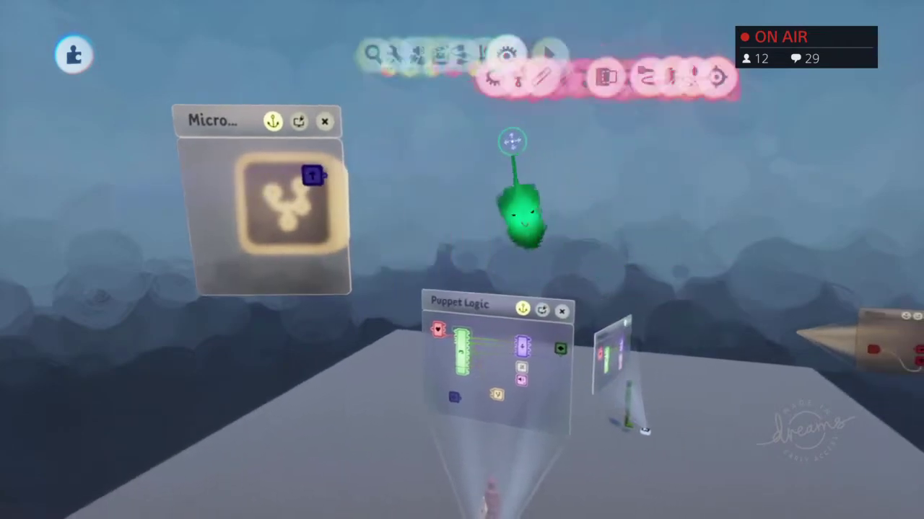
pyautogui.click(370, 59)
pyautogui.click(277, 102)
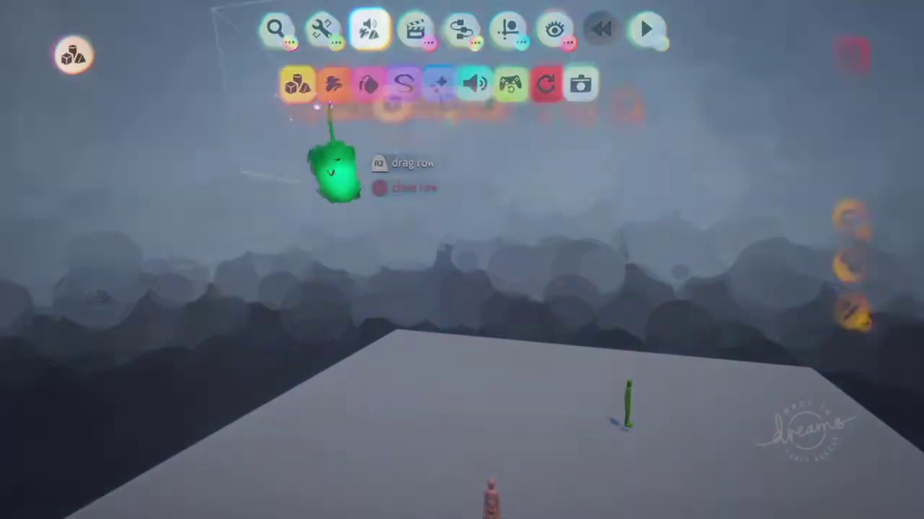
pyautogui.click(571, 53)
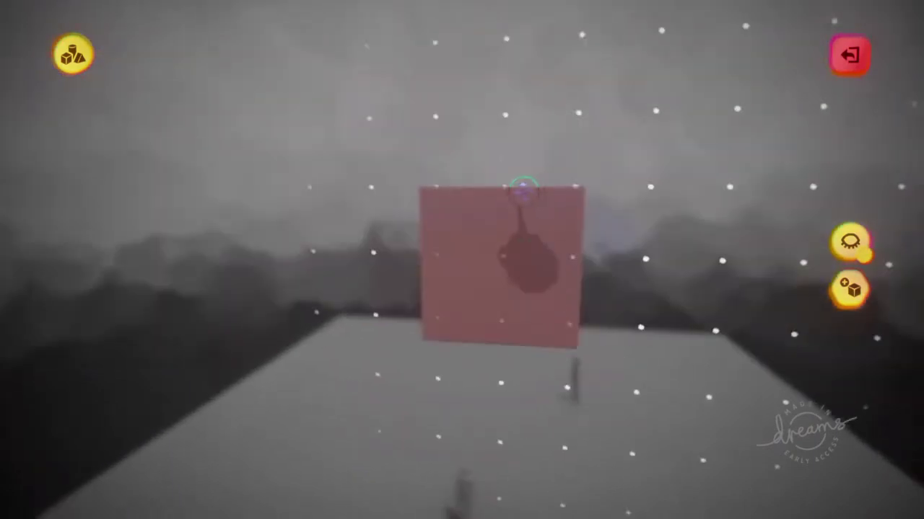
pyautogui.press('Escape')
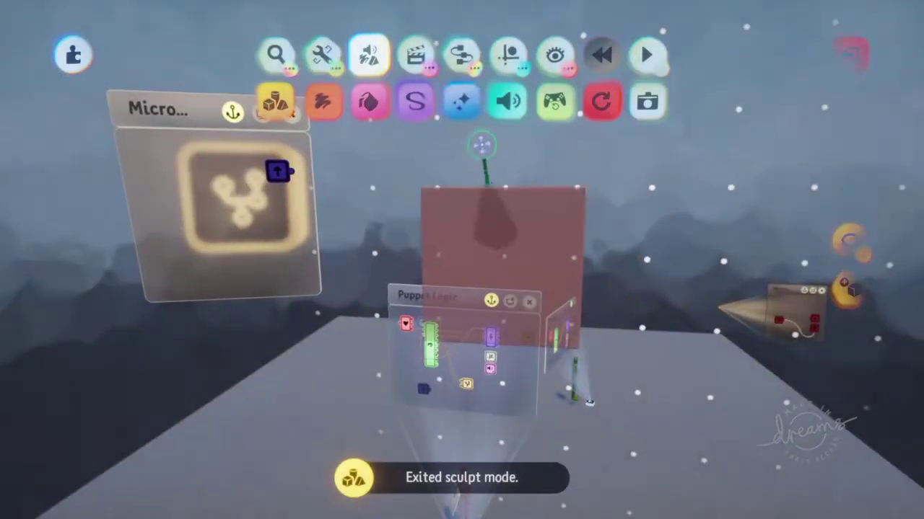
pyautogui.moveTo(507, 206)
pyautogui.mouseDown()
pyautogui.moveTo(518, 190)
pyautogui.moveTo(519, 200)
pyautogui.mouseUp()
# Attach a new Microchip to the front face of the cube and open its canvas, closing its settings
pyautogui.click(460, 101)
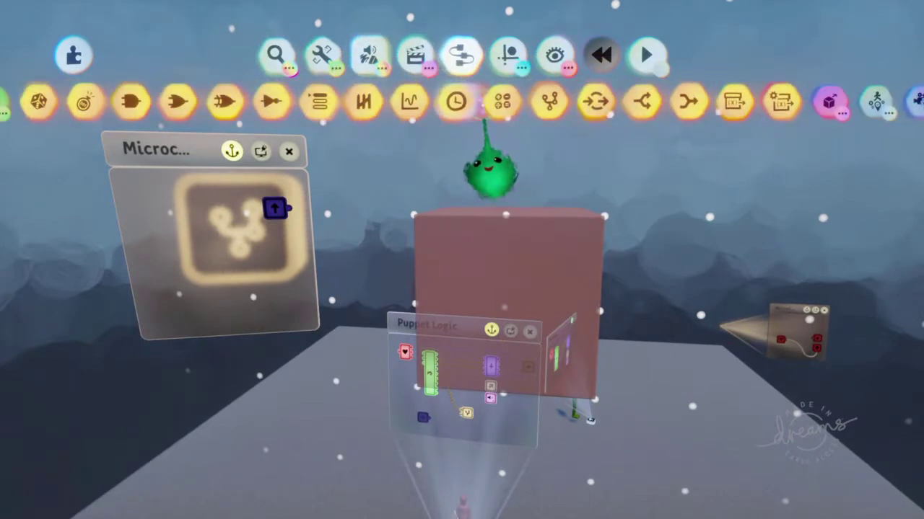
pyautogui.click(521, 101)
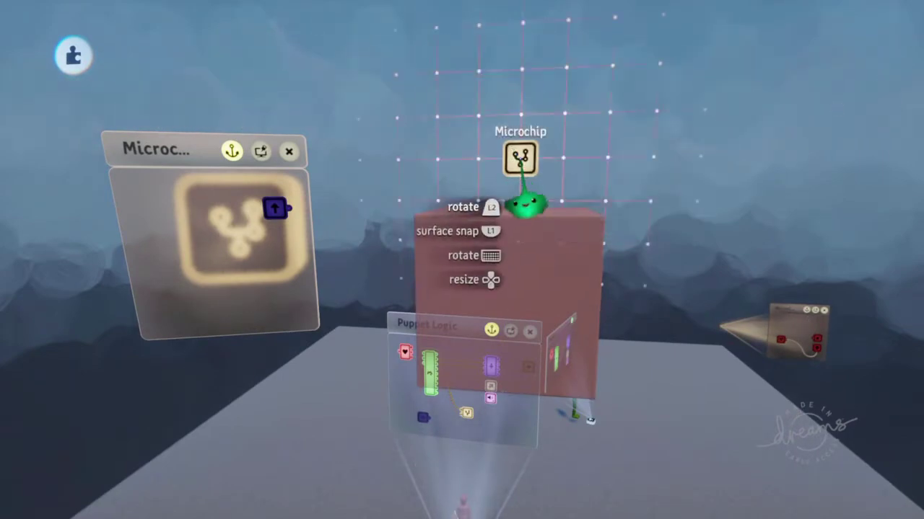
pyautogui.moveTo(521, 160); pyautogui.dragTo(316, 305)
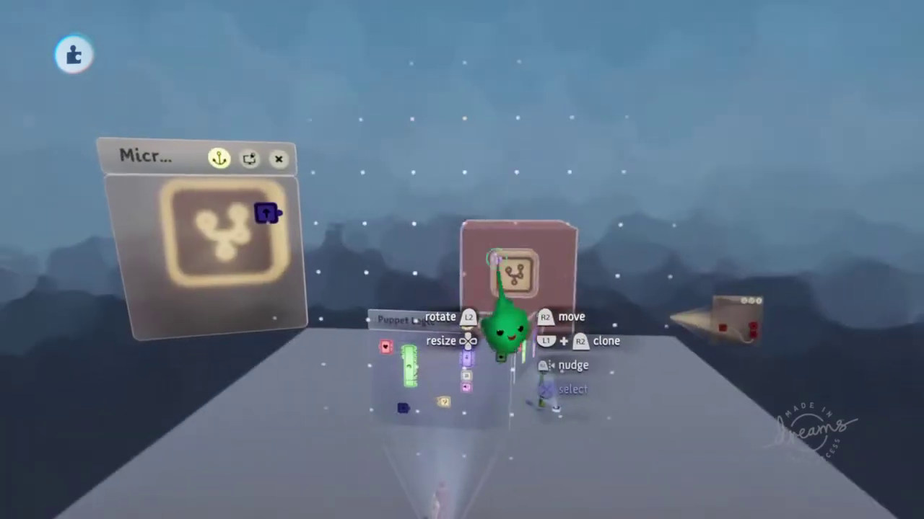
pyautogui.moveTo(574, 287); pyautogui.dragTo(738, 163)
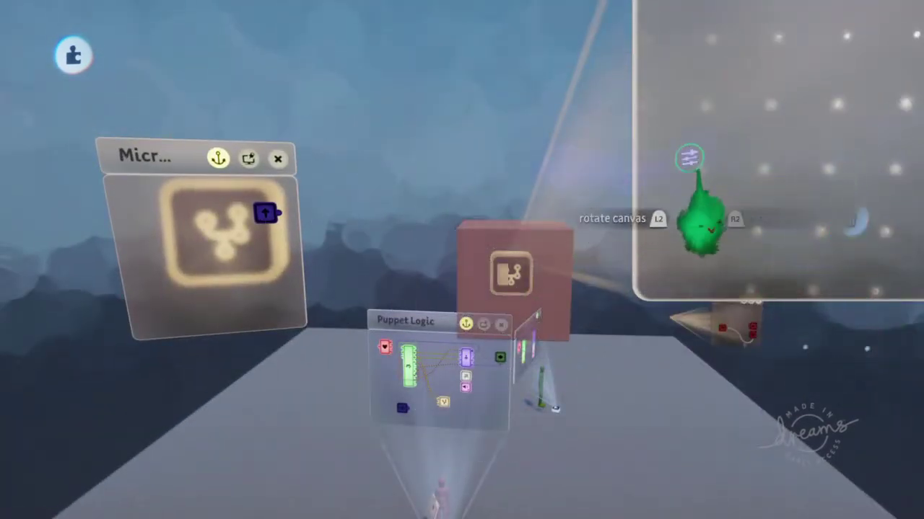
pyautogui.click(688, 155)
pyautogui.moveTo(521, 327); pyautogui.dragTo(653, 315)
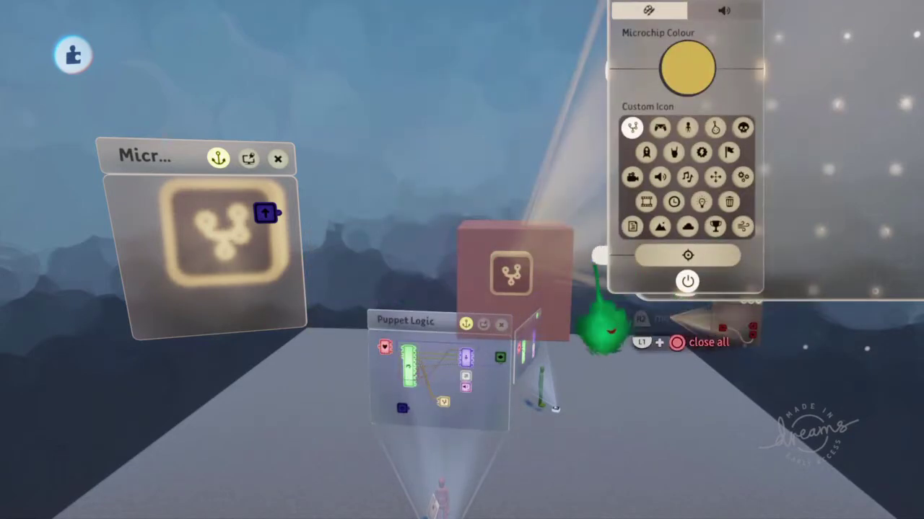
pyautogui.press('Escape')
# Add a Camera gadget to the cube's microchip canvas
pyautogui.press('Tab')
pyautogui.click(587, 180)
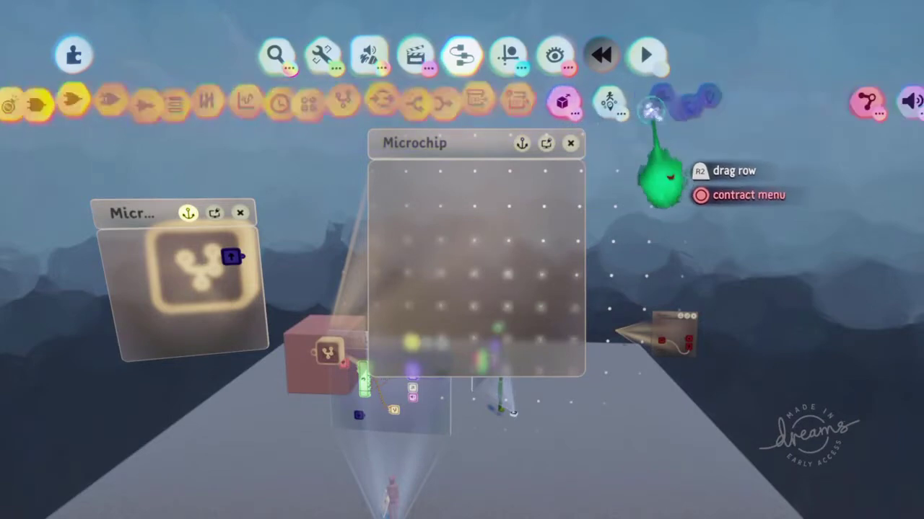
pyautogui.click(518, 103)
pyautogui.click(464, 235)
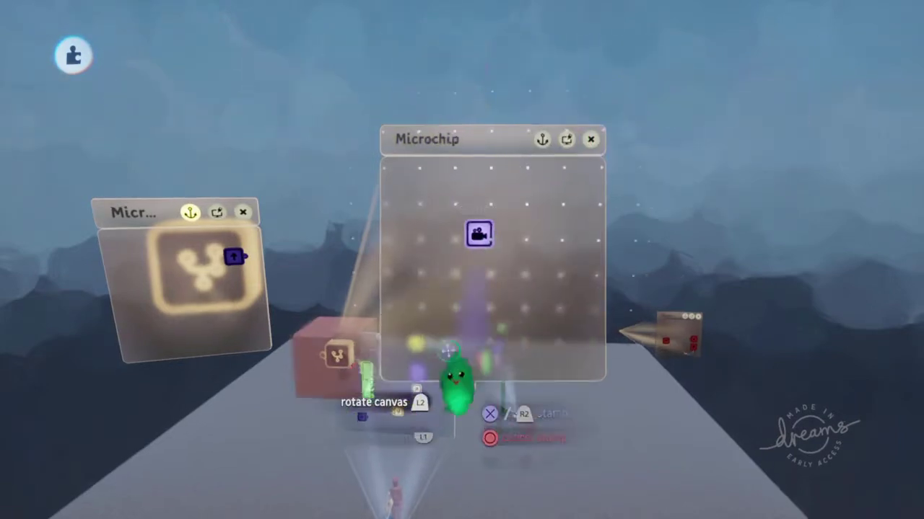
# Make the cube sculpture invisible in its physical properties
pyautogui.moveTo(449, 351); pyautogui.dragTo(513, 322, button='middle')
pyautogui.click(446, 243)
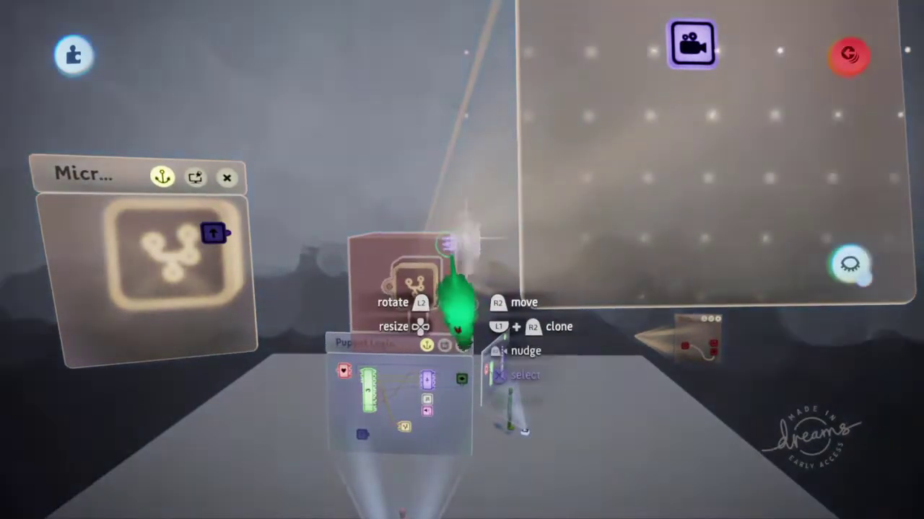
pyautogui.click(583, 82)
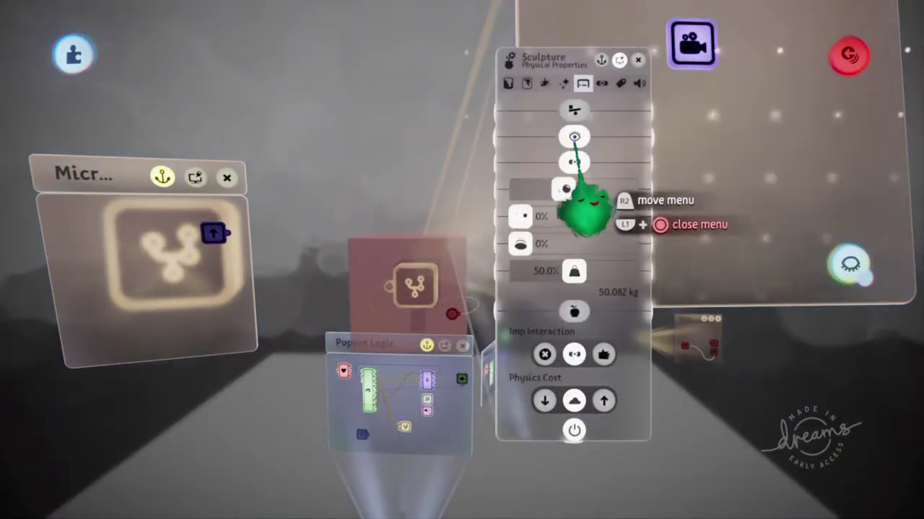
pyautogui.press('Escape')
pyautogui.press('Escape')
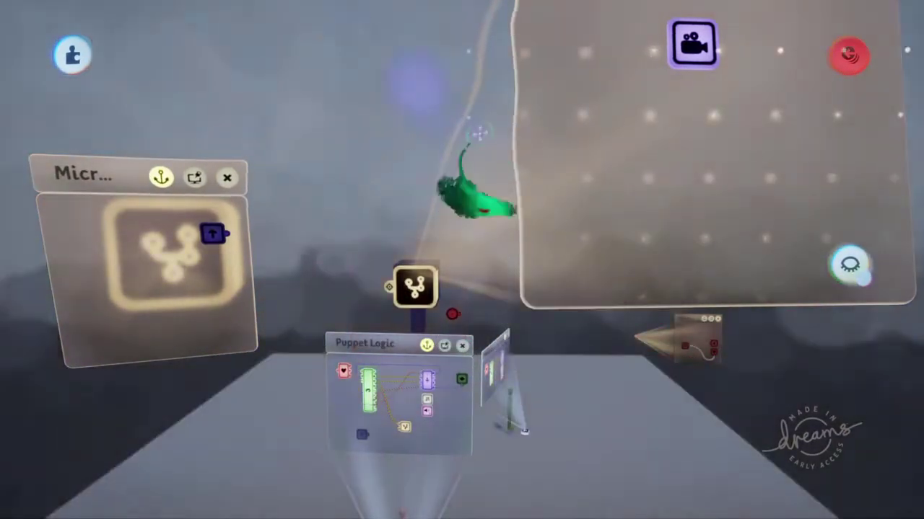
# Add a Follower gadget below the camera on the cube's microchip canvas
pyautogui.scroll(-3, 550, 194)
pyautogui.moveTo(550, 195); pyautogui.dragTo(594, 256, button='middle')
pyautogui.moveTo(512, 145)
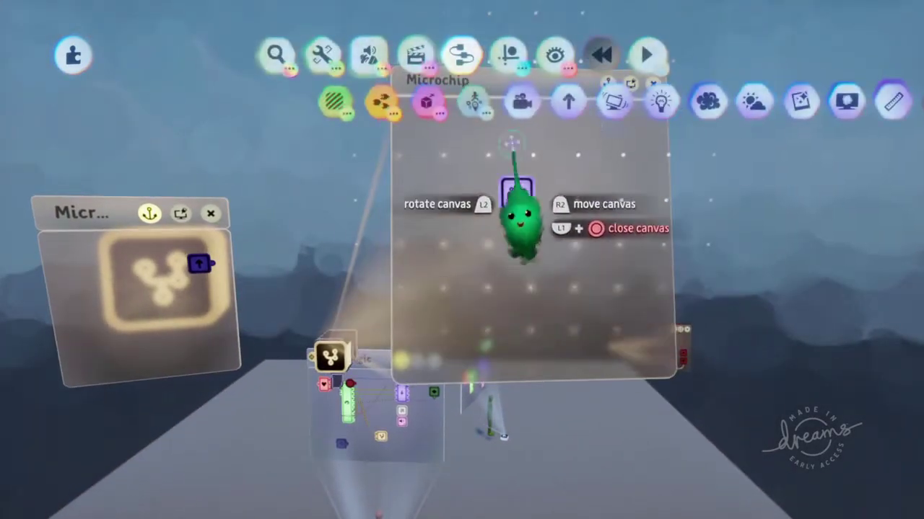
pyautogui.click(495, 100)
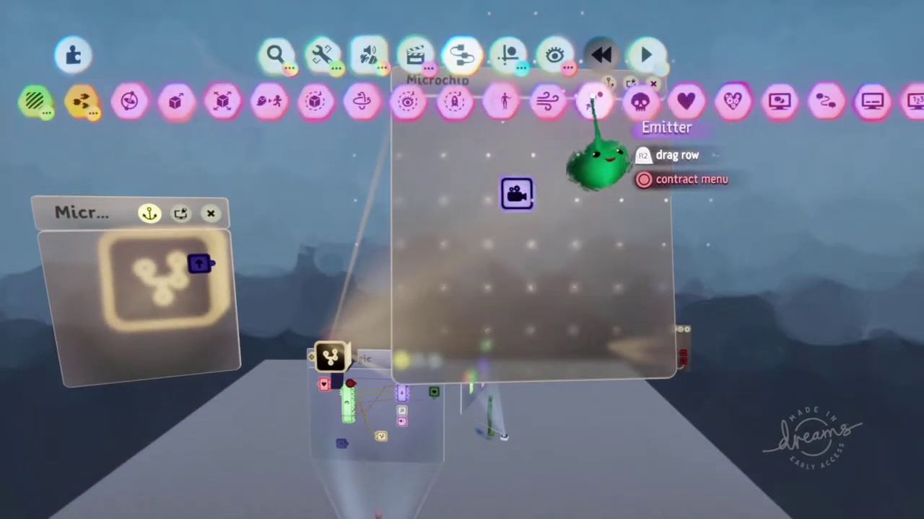
pyautogui.click(281, 101)
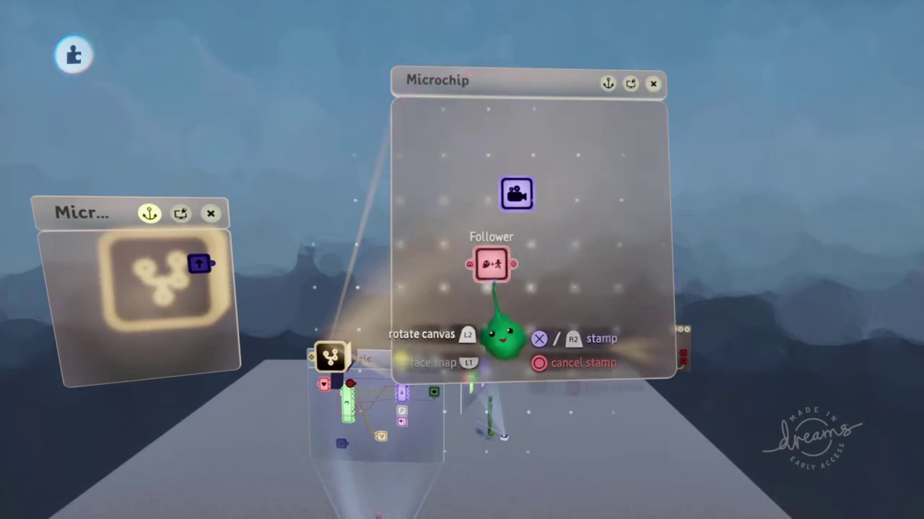
pyautogui.click(502, 333)
pyautogui.click(494, 263)
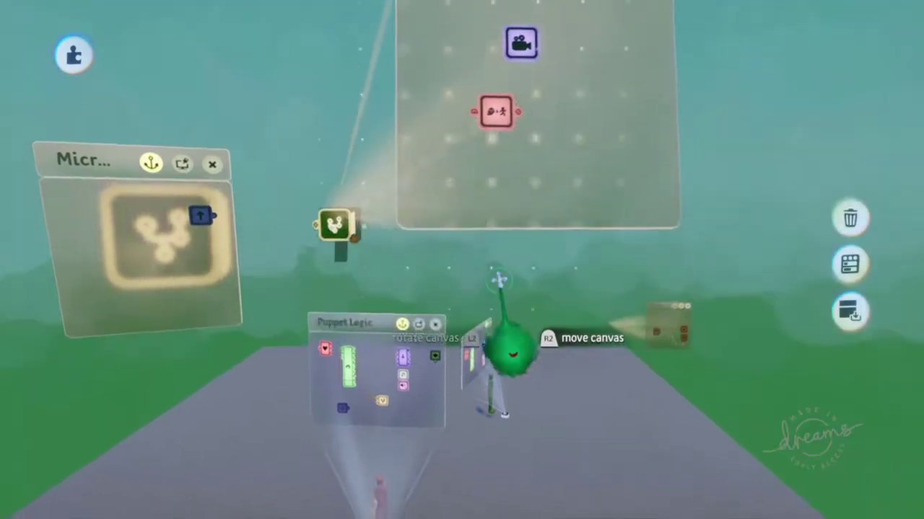
# Add a Tag gadget to the lower part of the Puppet Logic canvas
pyautogui.moveTo(503, 364); pyautogui.dragTo(491, 502)
pyautogui.press('Tab')
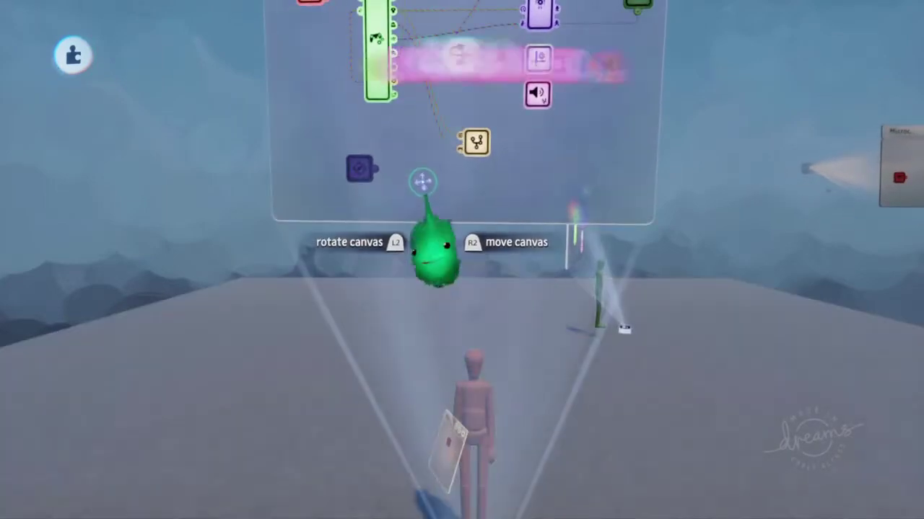
pyautogui.moveTo(443, 126); pyautogui.dragTo(640, 124)
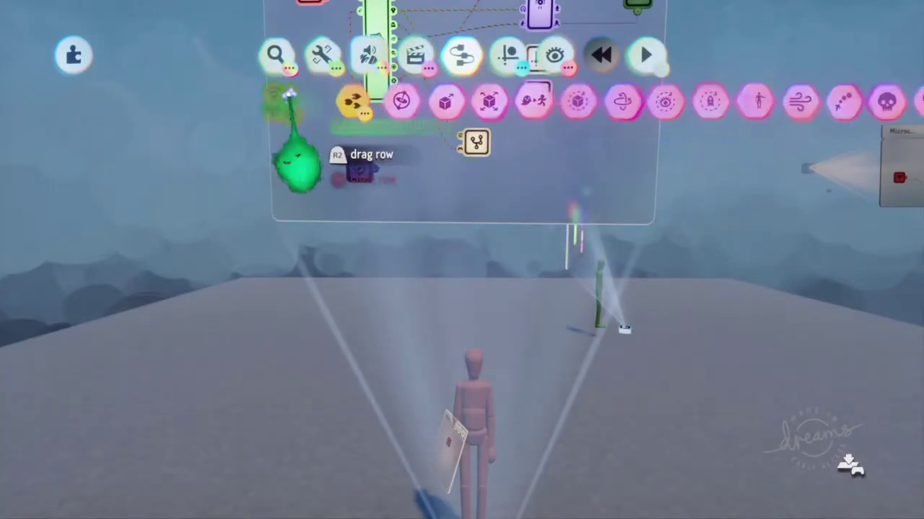
pyautogui.click(290, 99)
pyautogui.click(327, 102)
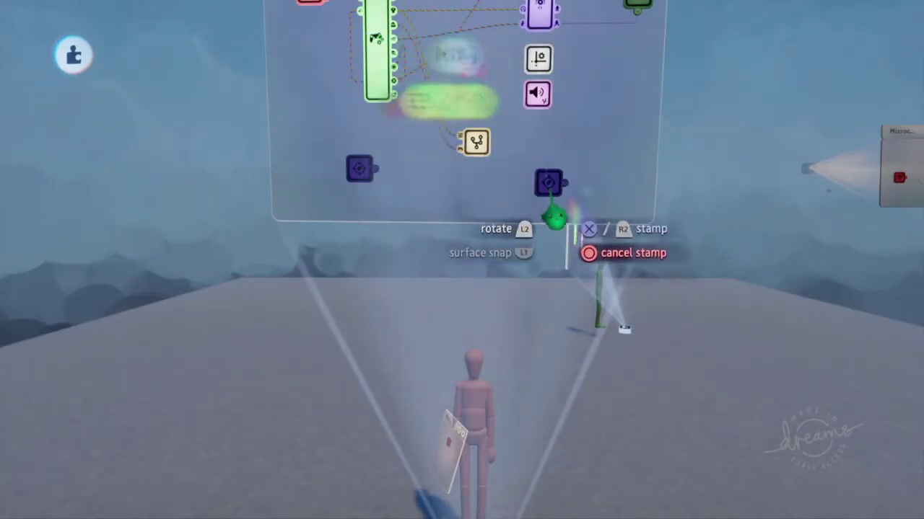
pyautogui.moveTo(463, 212); pyautogui.dragTo(635, 208)
pyautogui.click(630, 150)
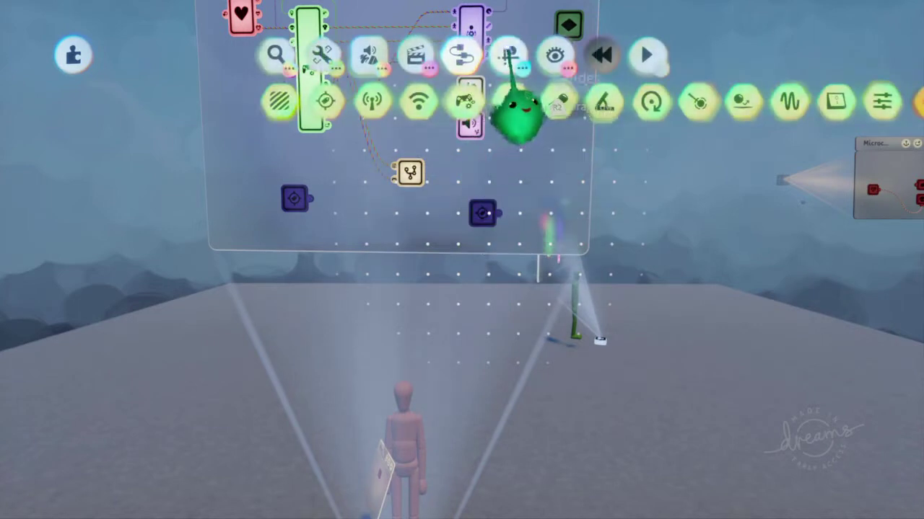
# Turn off grid snap and extend the Puppet Logic canvas downward to make room around the new tag
pyautogui.click(506, 57)
pyautogui.click(401, 105)
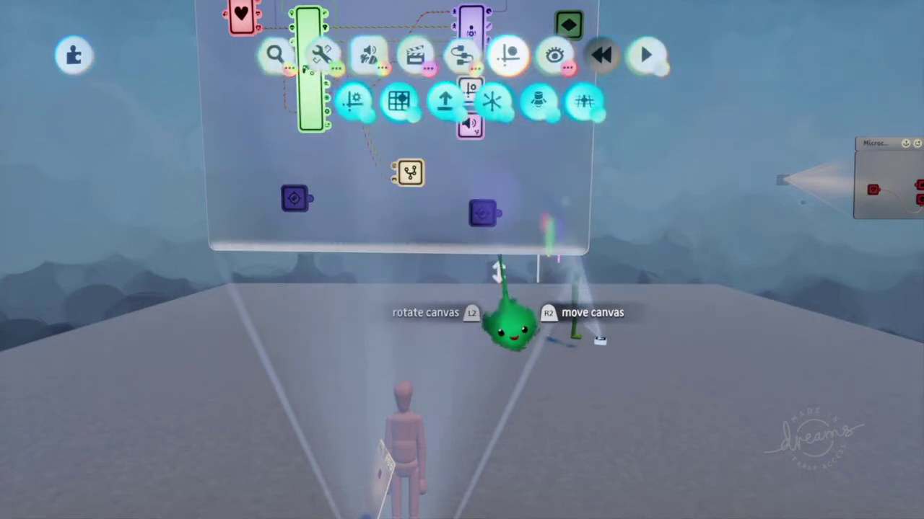
pyautogui.moveTo(497, 260); pyautogui.dragTo(547, 142)
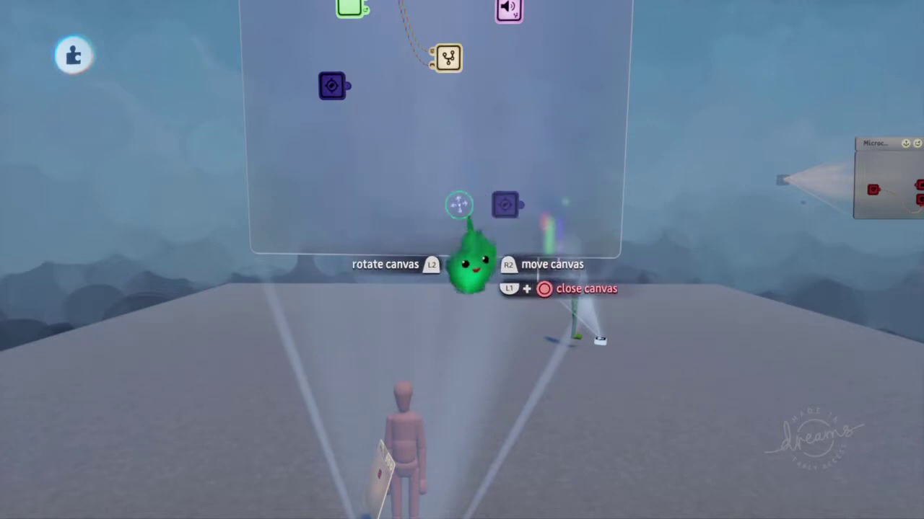
# Name the new tag Camera Focus and place a clone of it beside the original
pyautogui.click(388, 230)
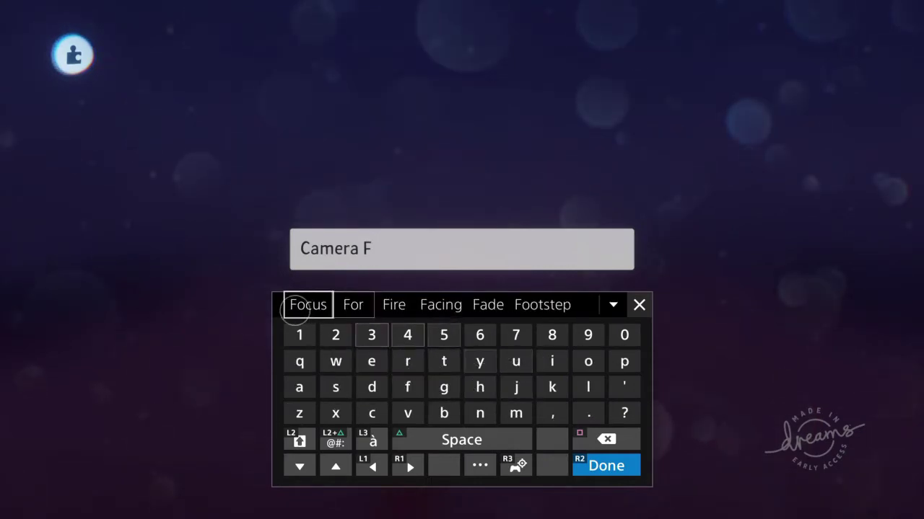
pyautogui.click(308, 305)
pyautogui.press('Return')
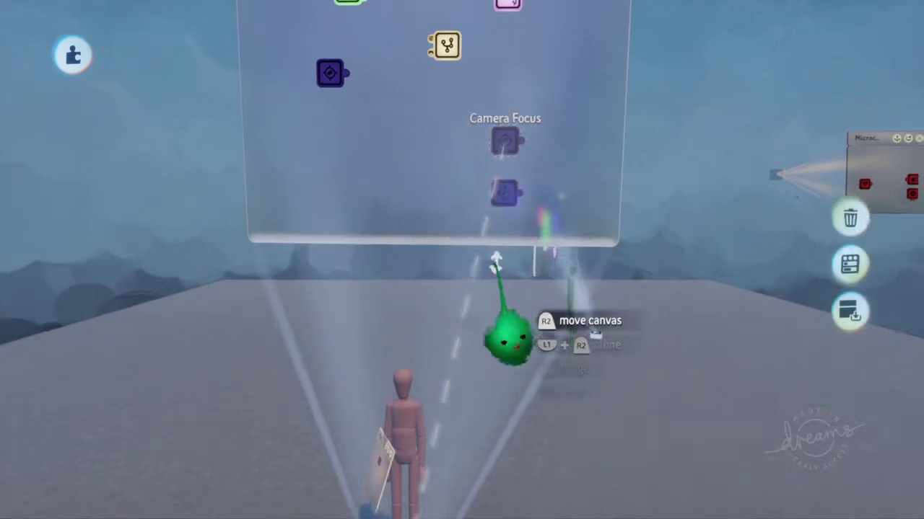
# Move the location marker of one Camera Focus tag from the puppet's feet to a raised point well ahead of the puppet
pyautogui.moveTo(495, 261); pyautogui.dragTo(464, 330, button='middle')
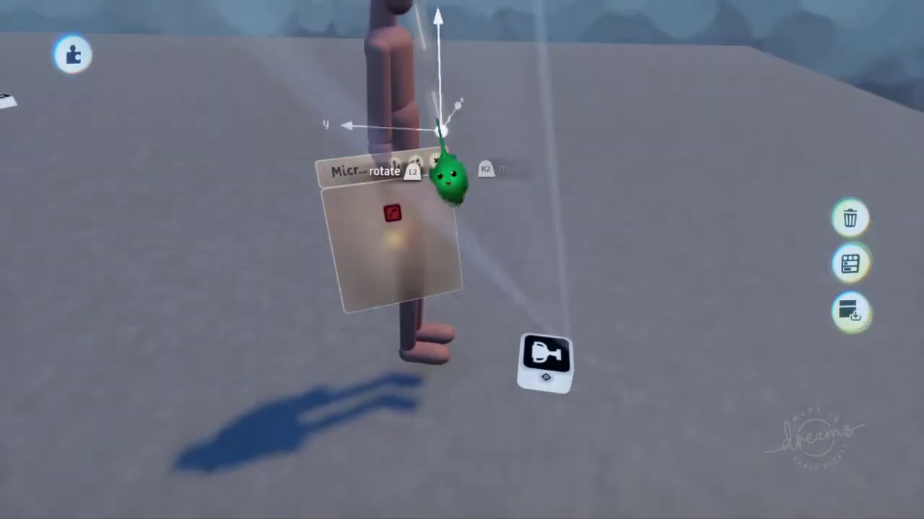
pyautogui.moveTo(448, 133); pyautogui.dragTo(435, 260, button='middle')
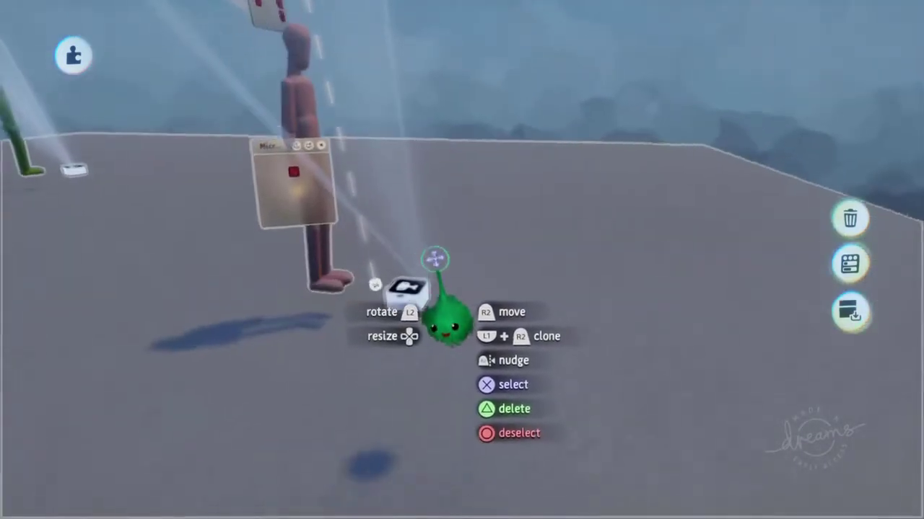
pyautogui.moveTo(375, 296); pyautogui.dragTo(496, 158)
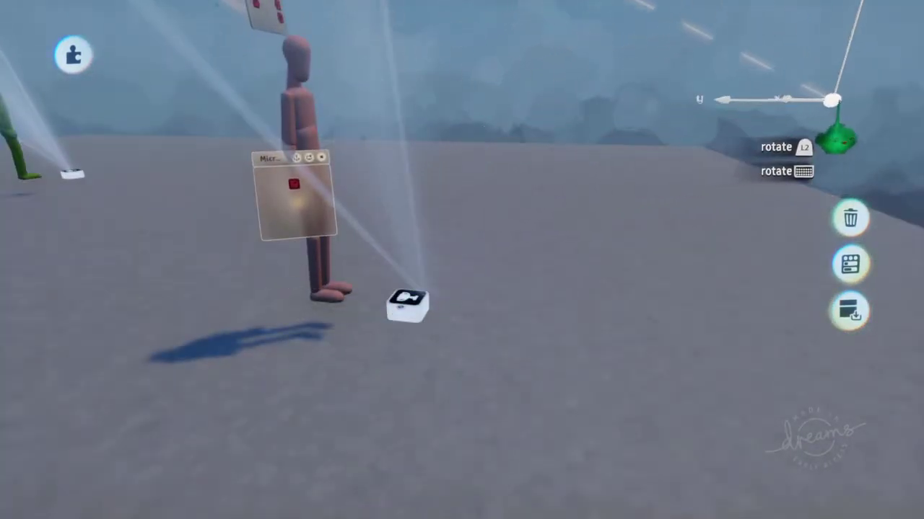
pyautogui.moveTo(875, 88); pyautogui.dragTo(876, 79)
pyautogui.moveTo(491, 200); pyautogui.dragTo(501, 280, button='middle')
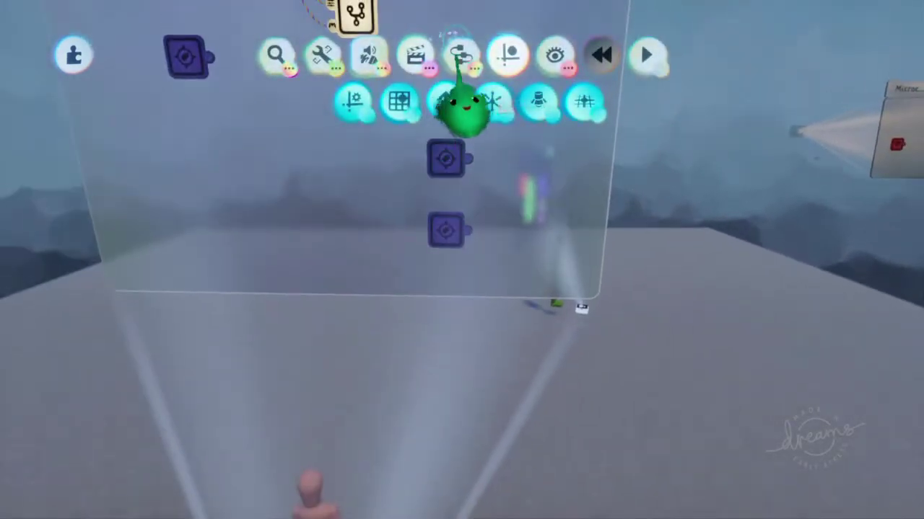
# Add a Selector gadget next to the two Camera Focus tags on the Puppet Logic canvas
pyautogui.click(464, 61)
pyautogui.moveTo(470, 107); pyautogui.dragTo(256, 109)
pyautogui.click(626, 104)
pyautogui.click(523, 173)
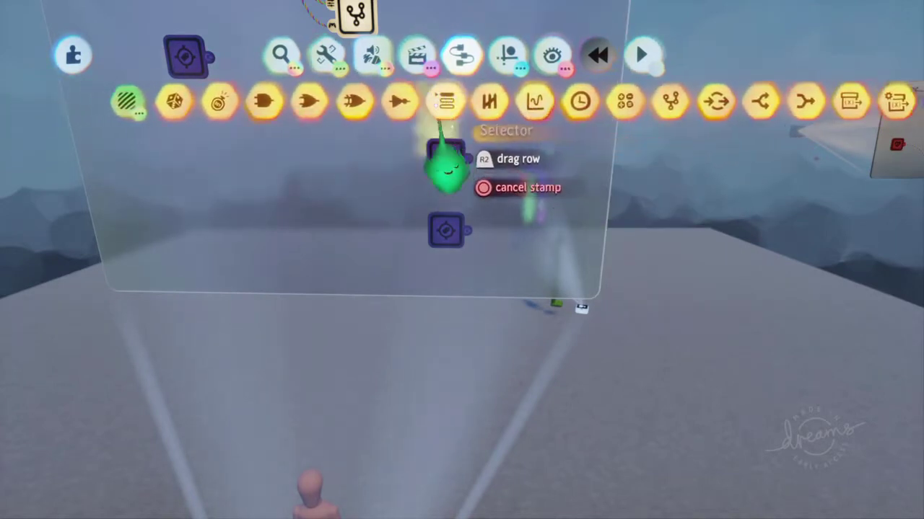
pyautogui.click(369, 205)
pyautogui.press('Escape')
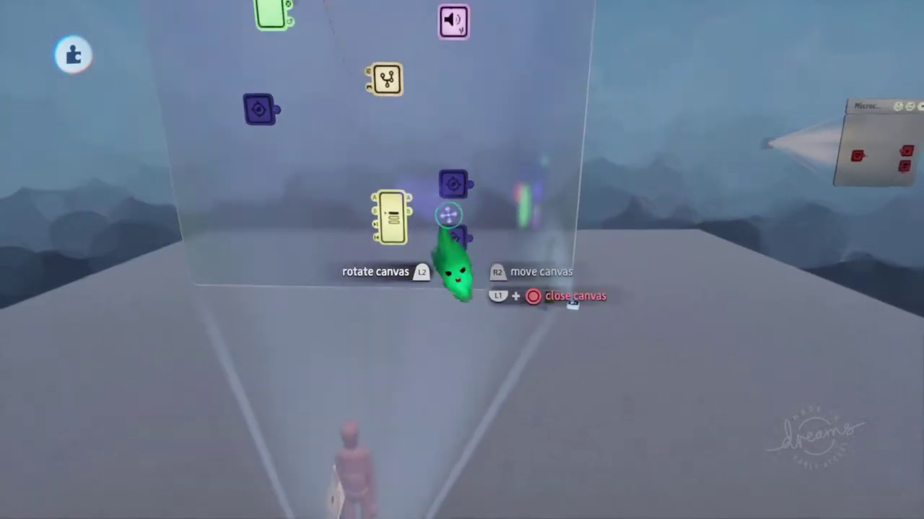
# Close the Timeline and reposition the open Microchip canvas above the Selector and Camera Focus tags on the Puppet Logic canvas
pyautogui.click(404, 159)
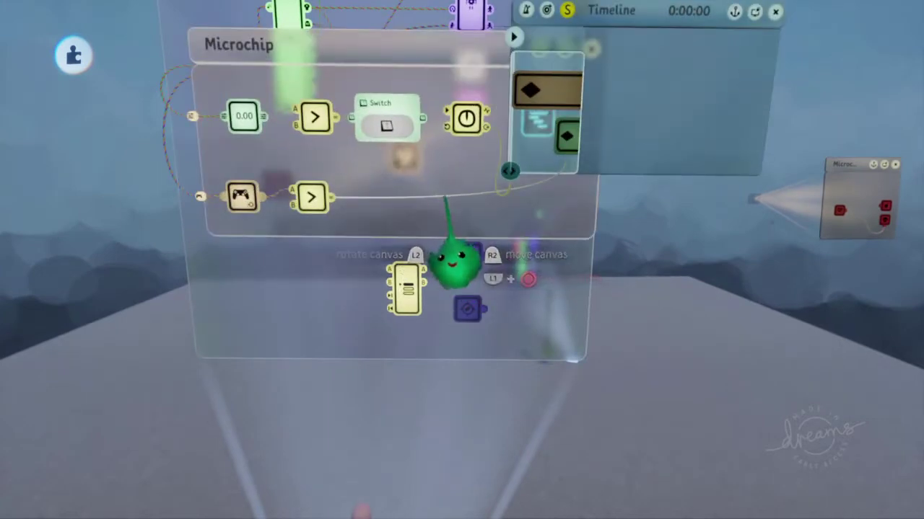
pyautogui.press('Escape')
pyautogui.moveTo(489, 192); pyautogui.dragTo(532, 145)
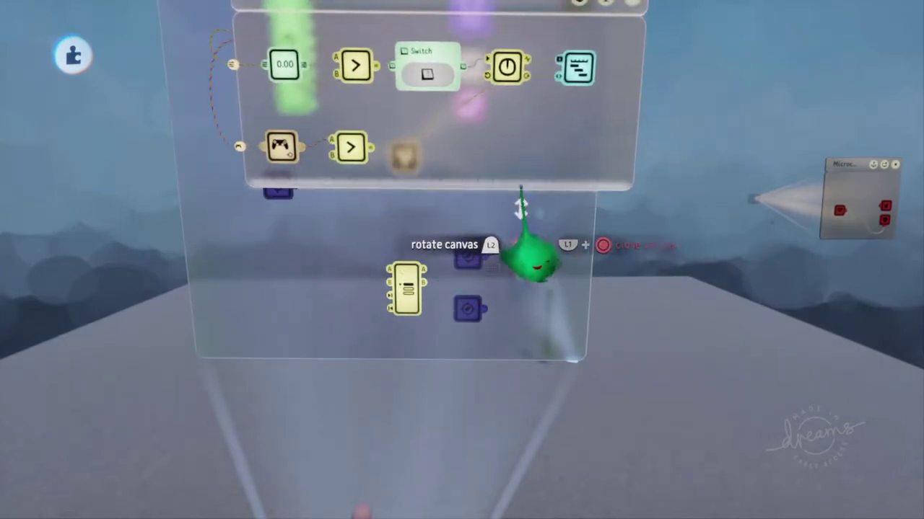
pyautogui.moveTo(540, 109); pyautogui.dragTo(612, 101)
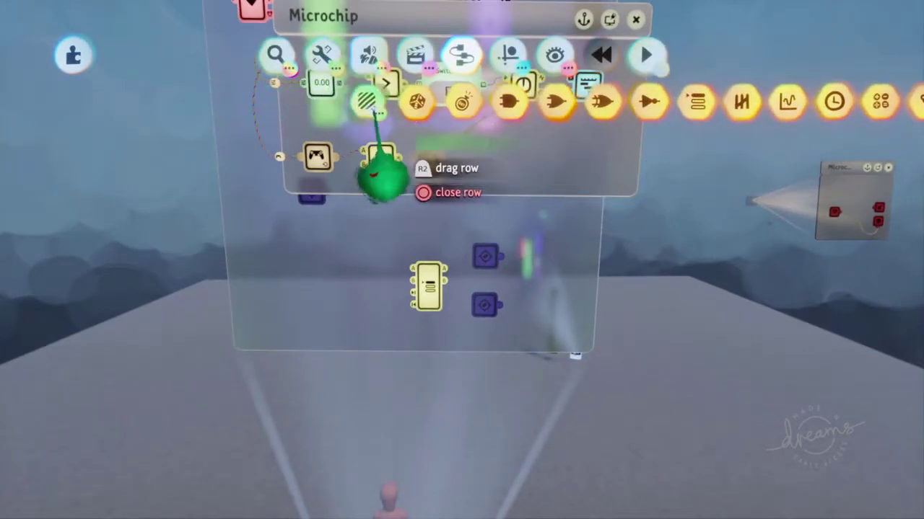
# Add a Switch gadget to the left of the Selector on the Puppet Logic canvas
pyautogui.click(370, 102)
pyautogui.click(585, 103)
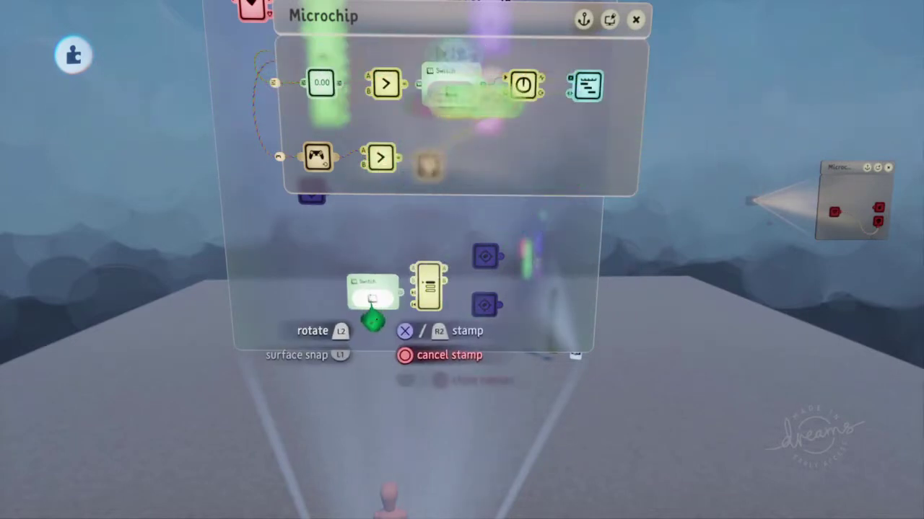
pyautogui.click(350, 314)
pyautogui.press('Tab')
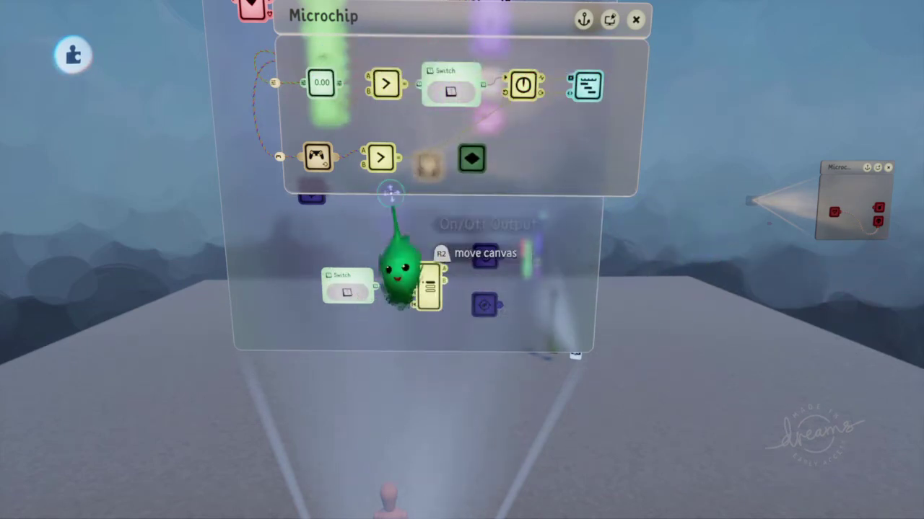
# Open the keyframe gadget on the puppet's Microchip canvas and name it
pyautogui.scroll(3, 433, 173)
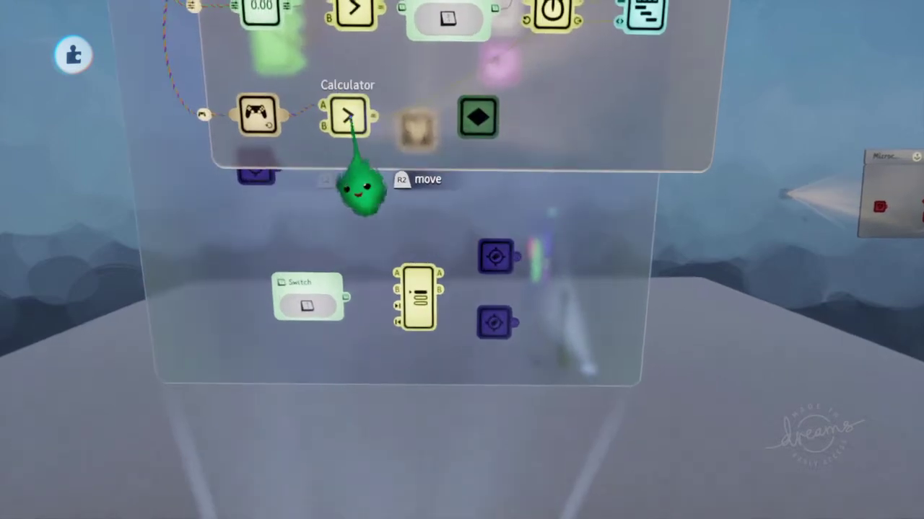
pyautogui.moveTo(349, 118); pyautogui.dragTo(375, 159, button='middle')
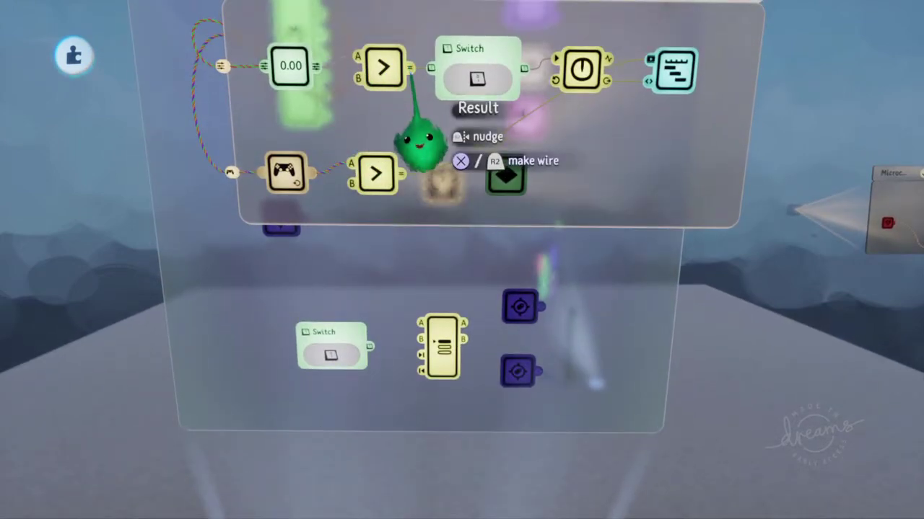
pyautogui.click(508, 176)
pyautogui.click(343, 46)
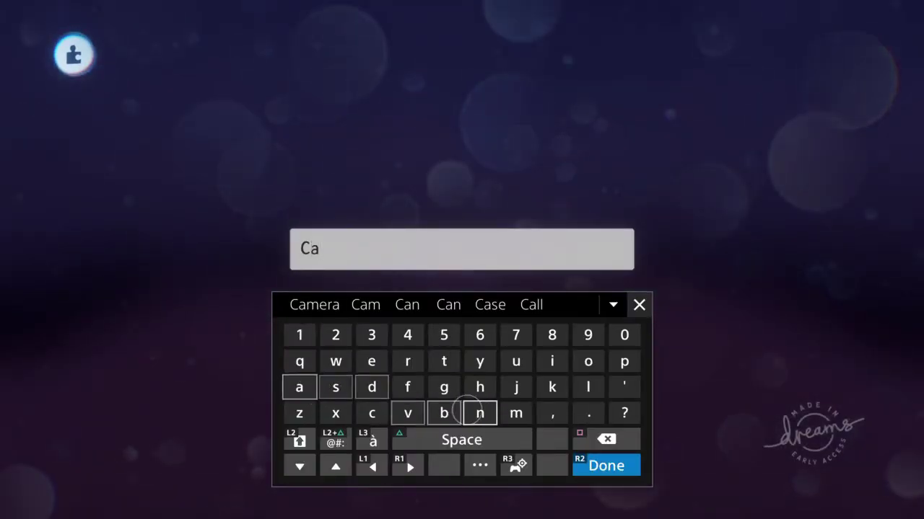
pyautogui.press('Return')
pyautogui.press('Escape')
# Wire the Switch's output to the lowest signal input of the Selector, and close the Selector's settings
pyautogui.scroll(3, 404, 274)
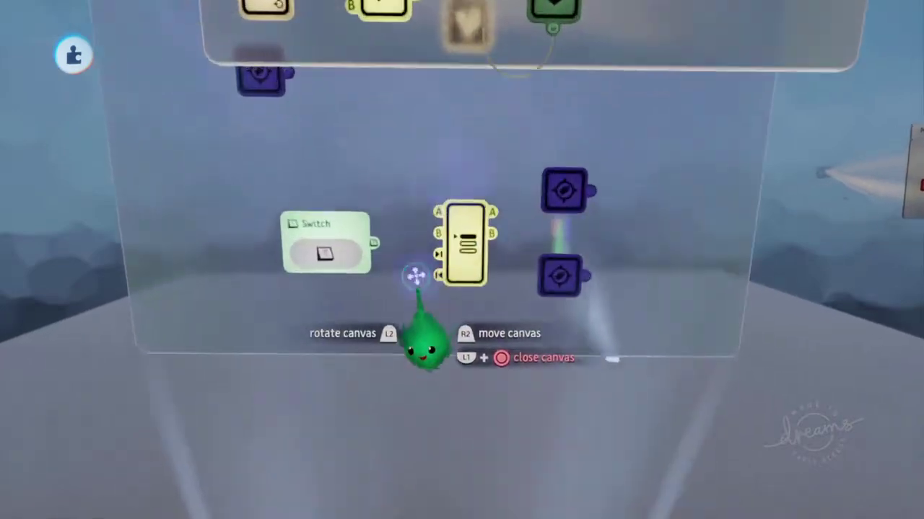
pyautogui.click(477, 303)
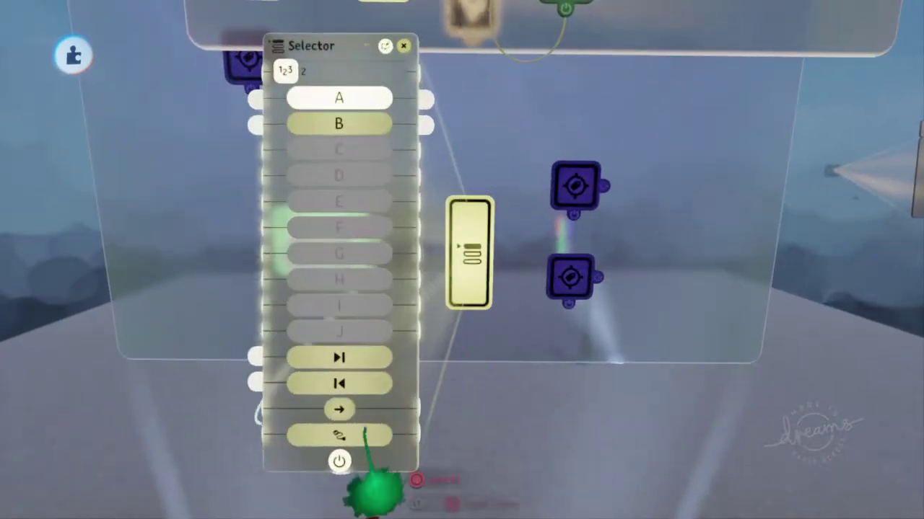
pyautogui.moveTo(371, 274); pyautogui.dragTo(539, 220)
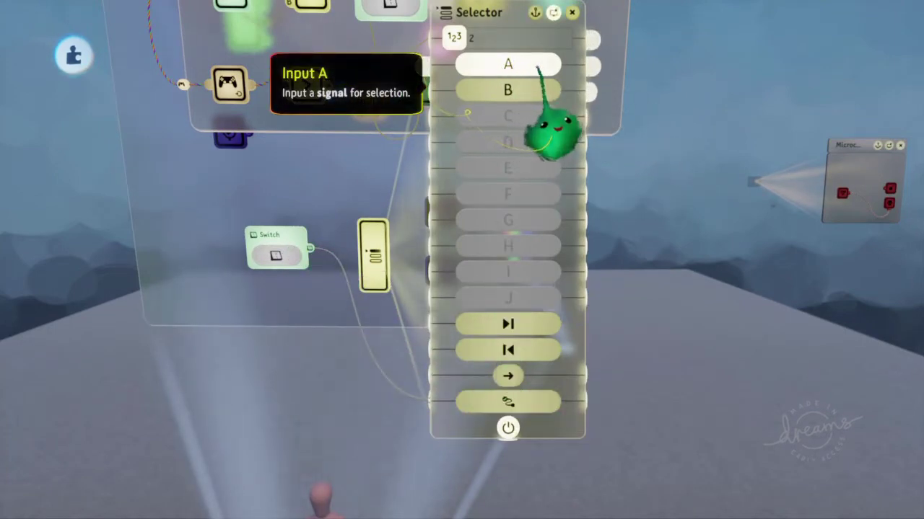
pyautogui.click(275, 256)
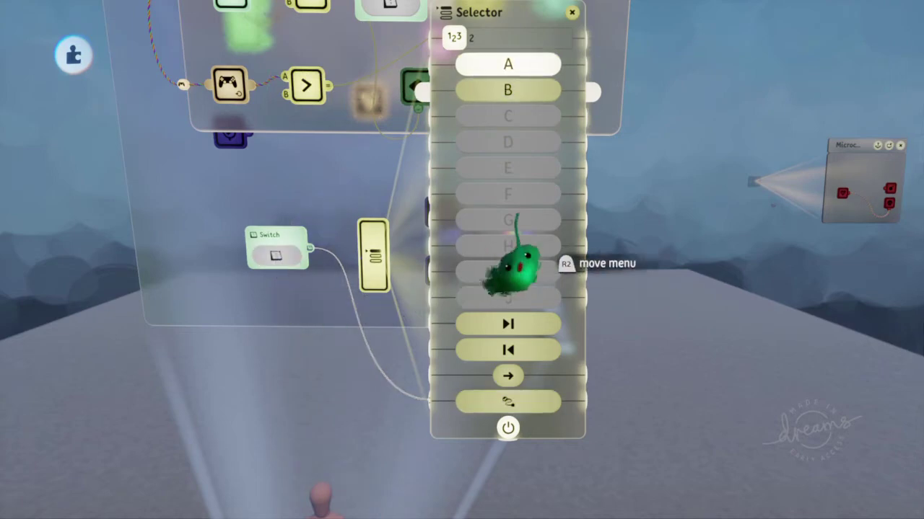
pyautogui.press('Escape')
# Wire Selector output A to the power of the upper Camera Focus tag and output B to the lower one
pyautogui.scroll(3, 457, 221)
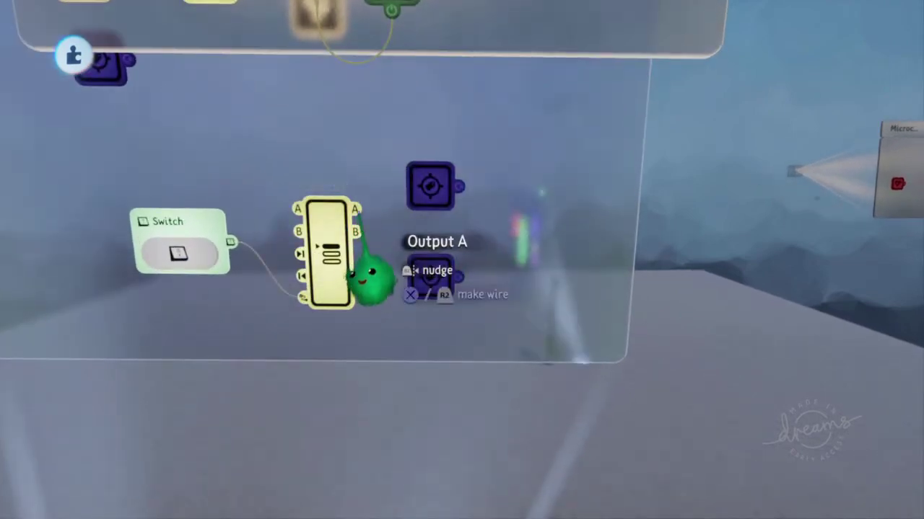
pyautogui.moveTo(371, 269); pyautogui.dragTo(455, 274)
pyautogui.click(437, 210)
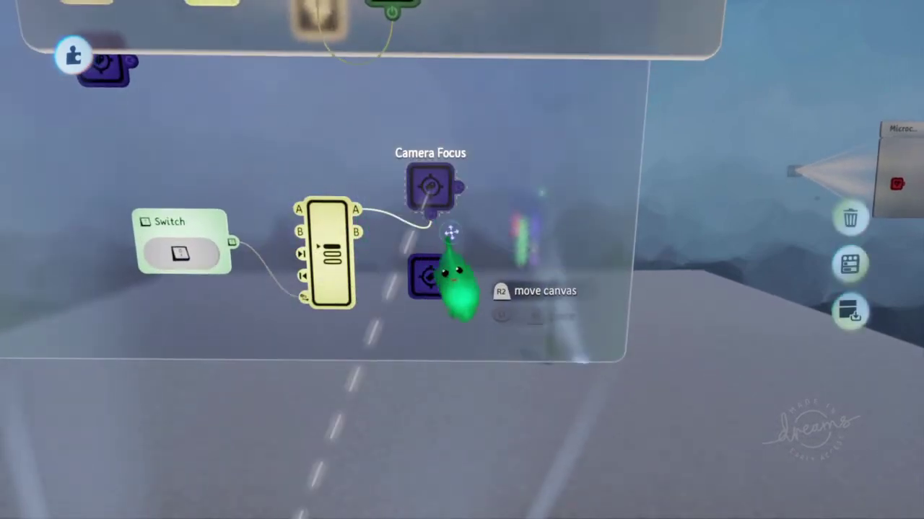
pyautogui.scroll(-5, 448, 238)
pyautogui.scroll(2, 433, 252)
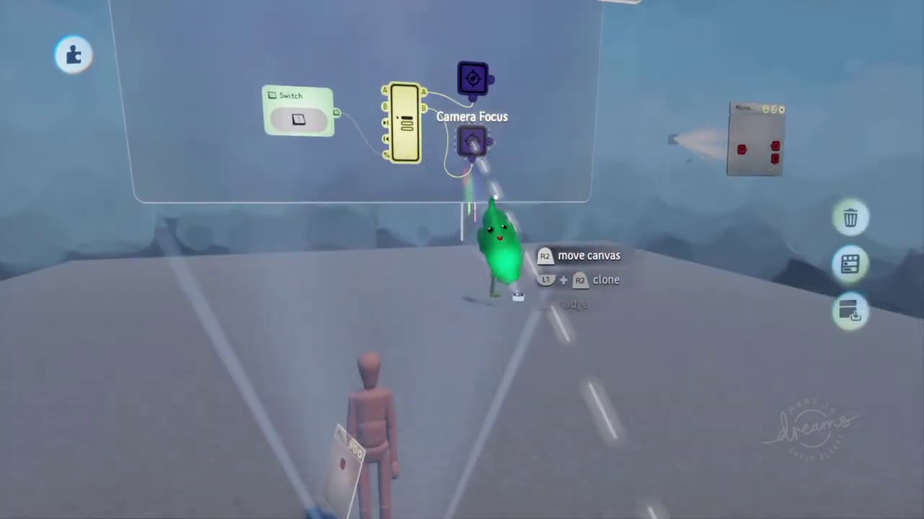
# Set the Follower on the camera cube's Microchip to 15.0 m/s speed, 76% strength and 100% damping
pyautogui.moveTo(530, 270); pyautogui.dragTo(348, 183, button='middle')
pyautogui.scroll(-8, 522, 278)
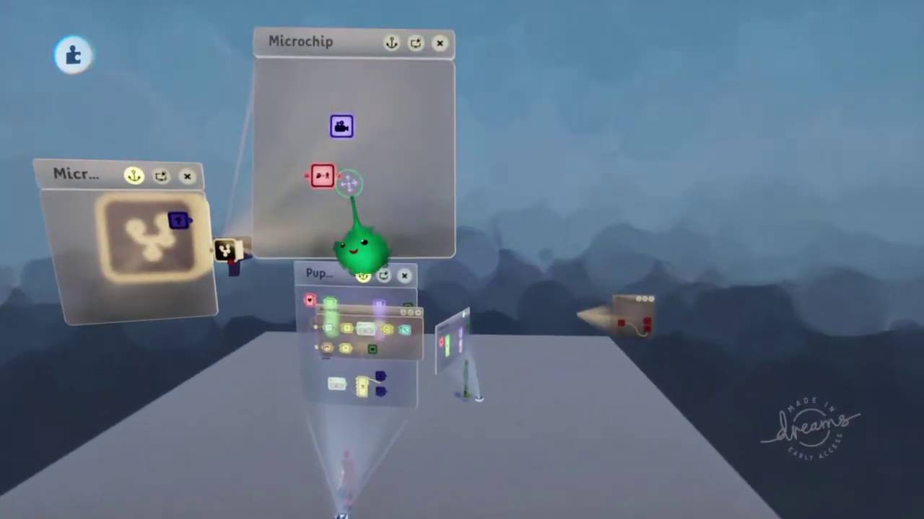
pyautogui.click(323, 182)
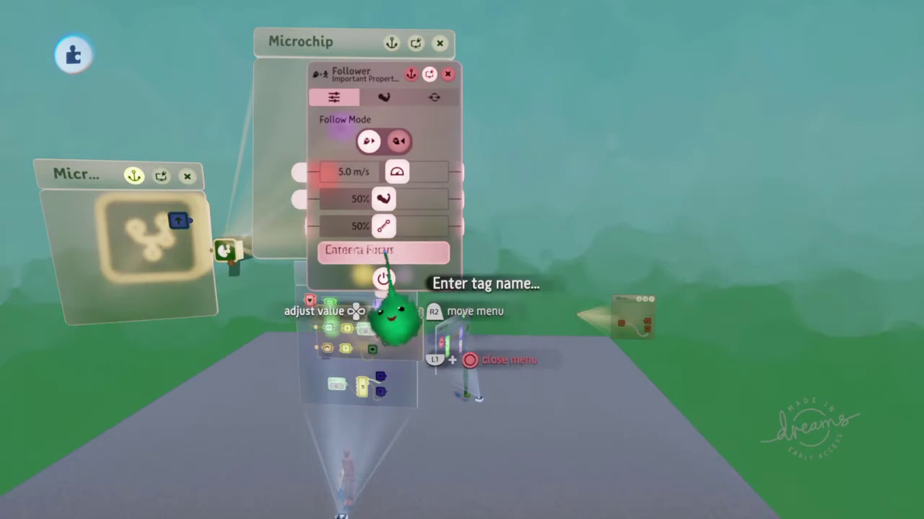
pyautogui.moveTo(383, 225); pyautogui.dragTo(437, 225)
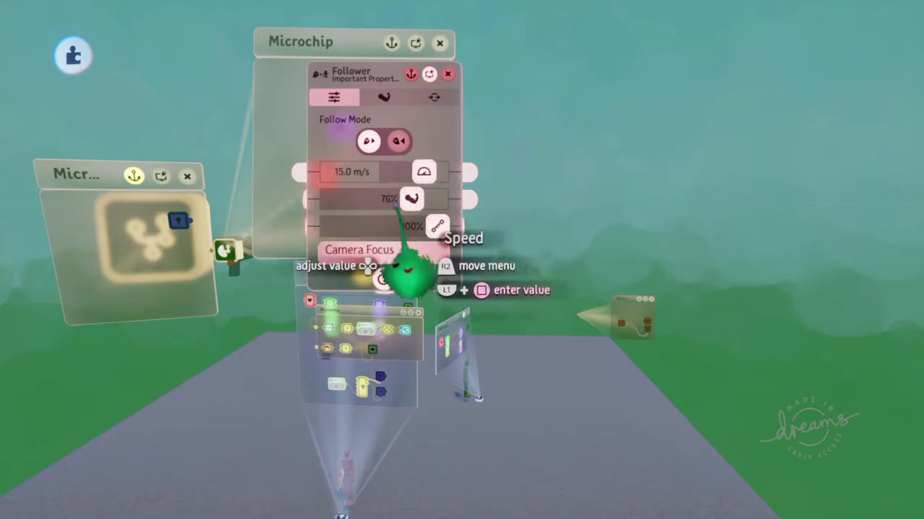
pyautogui.press('Escape')
# Play-test the scene to check the follower camera, and return to edit mode
pyautogui.moveTo(383, 340); pyautogui.dragTo(406, 172, button='middle')
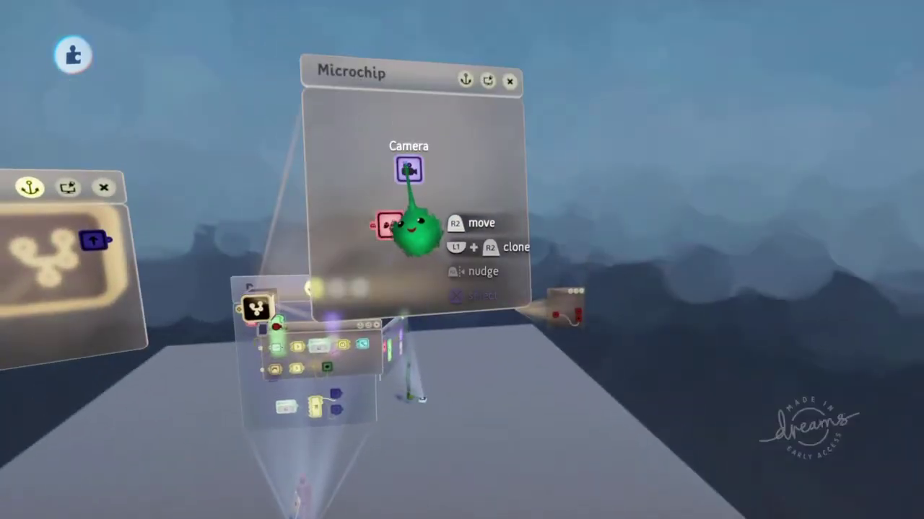
pyautogui.click(409, 170)
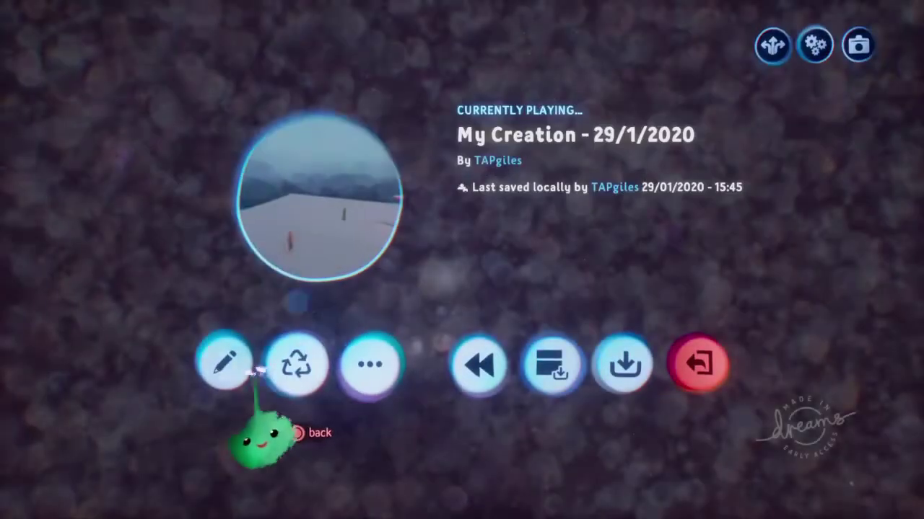
pyautogui.click(226, 364)
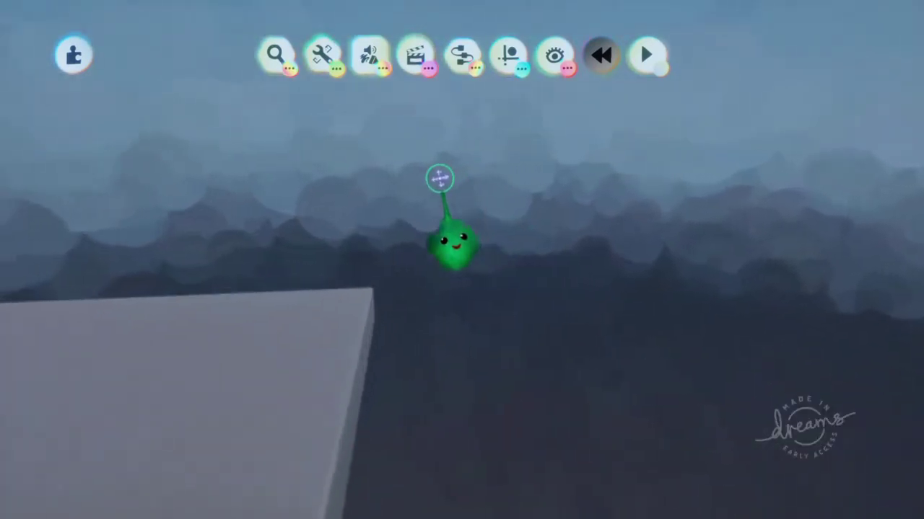
# Set the Y strength of the camera cube's Follower to 0%, with X and Z at 100%
pyautogui.moveTo(434, 190); pyautogui.dragTo(554, 209, button='middle')
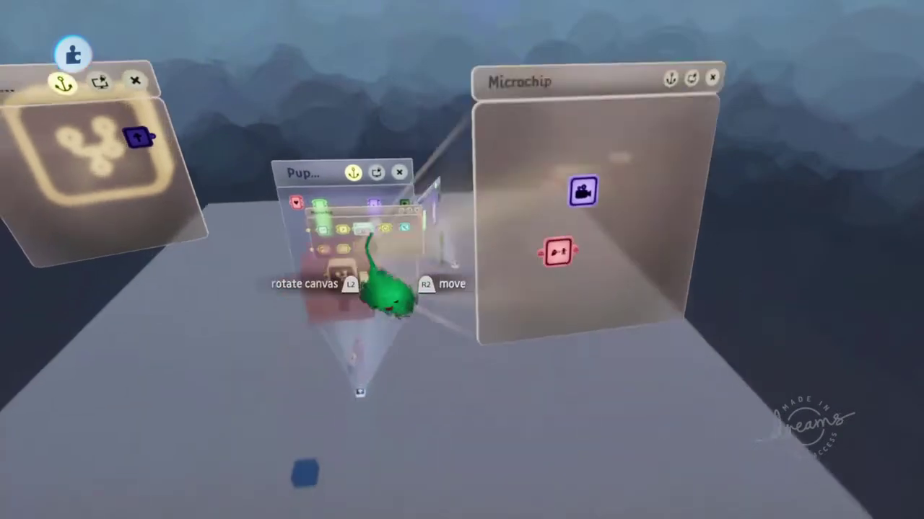
pyautogui.moveTo(368, 238); pyautogui.dragTo(368, 162, button='middle')
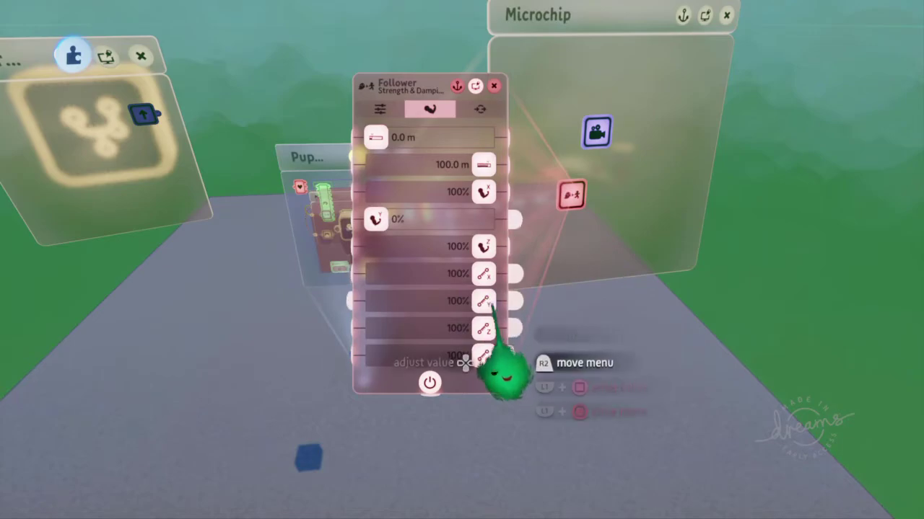
pyautogui.moveTo(429, 310); pyautogui.dragTo(654, 332)
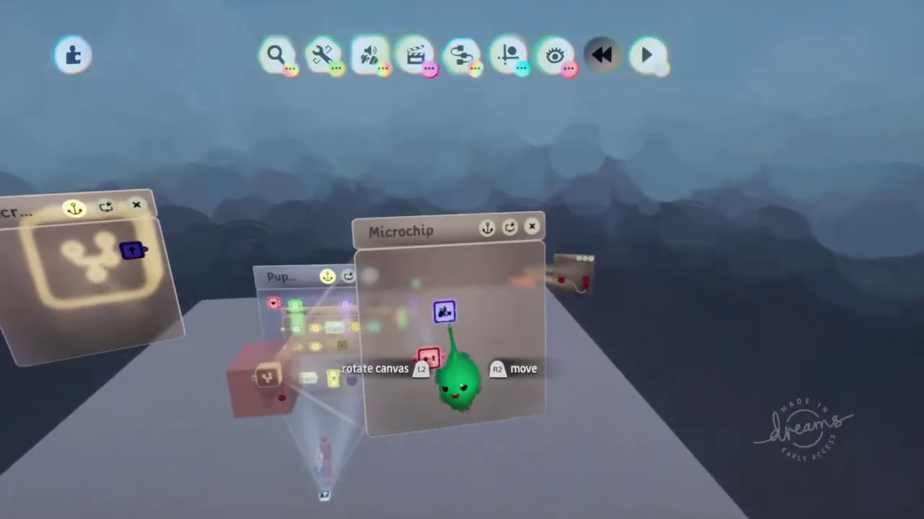
# Adjust the camera cube's placement so the Camera gadget looks down on the puppet, checking the shot through the camera view
pyautogui.click(446, 316)
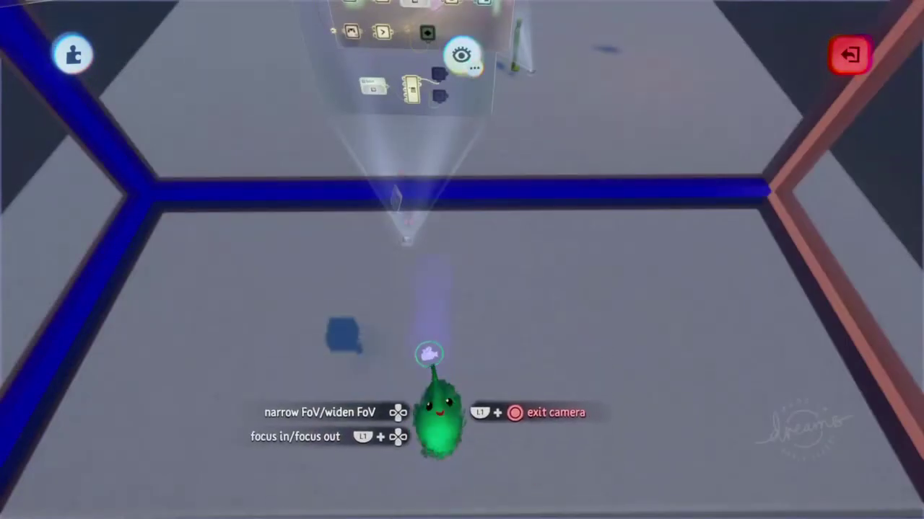
pyautogui.press('Escape')
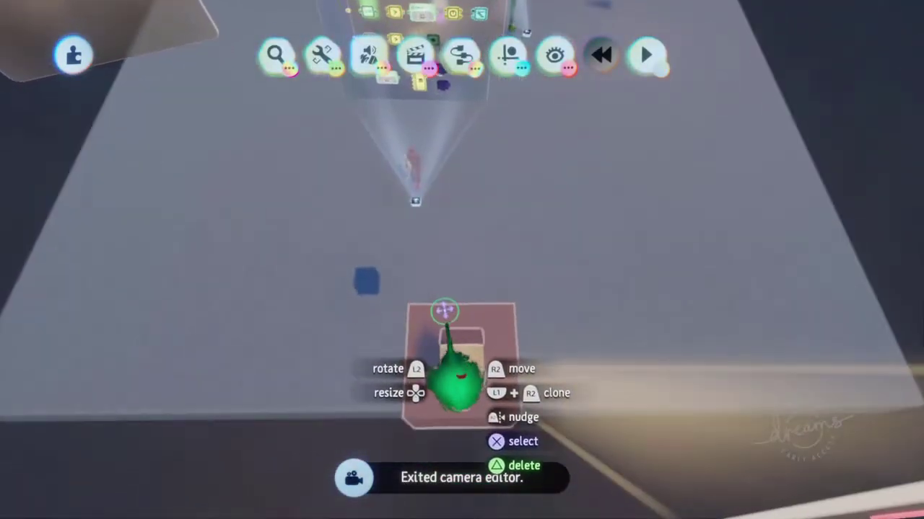
pyautogui.moveTo(445, 311)
pyautogui.mouseDown()
pyautogui.moveTo(438, 269)
pyautogui.moveTo(453, 317)
pyautogui.mouseUp()
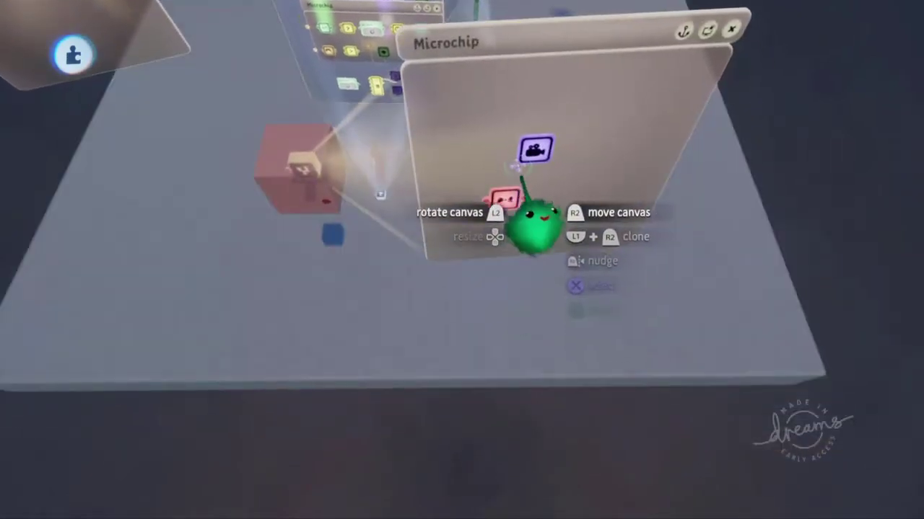
pyautogui.click(527, 159)
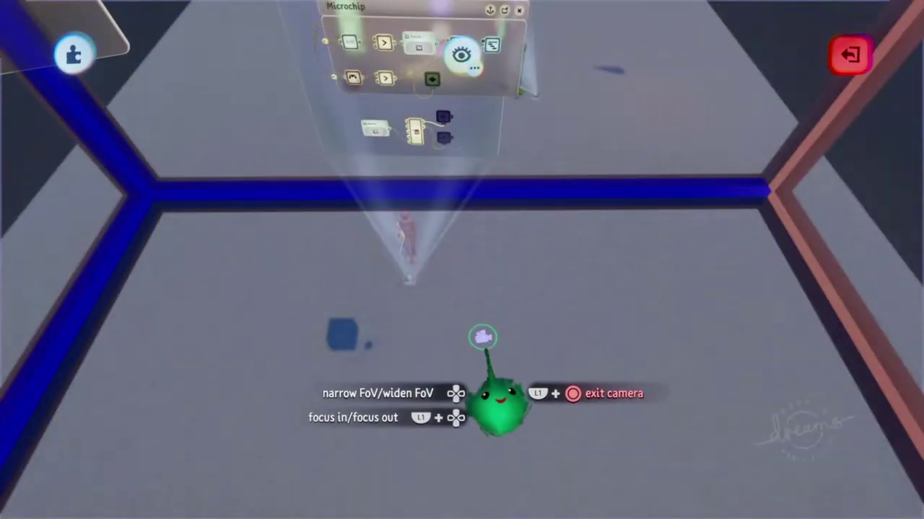
pyautogui.press('Escape')
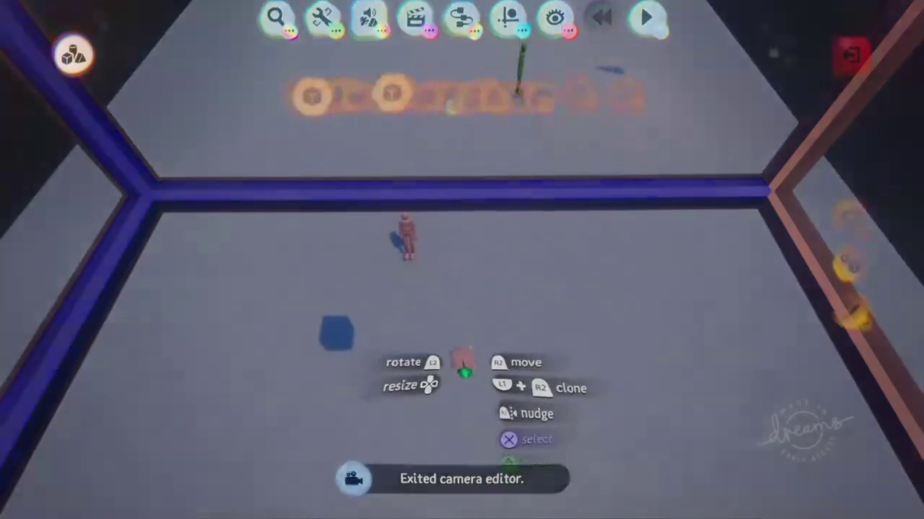
# Sculpt a small cube on the ground beside the puppet and leave sculpt mode
pyautogui.doubleClick(463, 362)
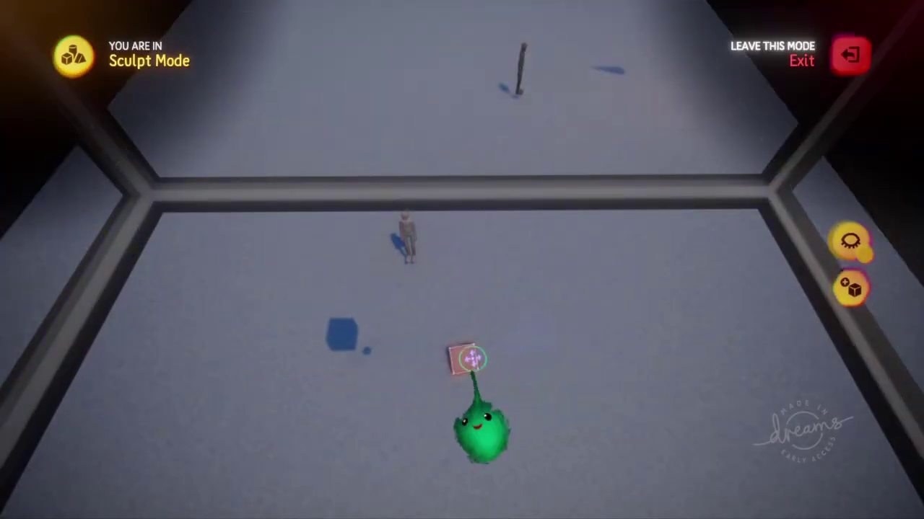
pyautogui.press('Escape')
pyautogui.hotkey('ctrl', 'z')
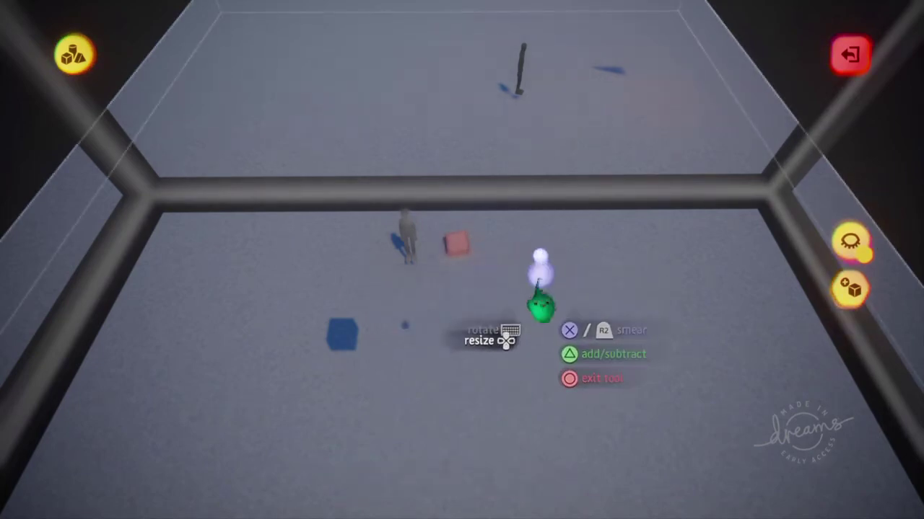
pyautogui.press('Escape')
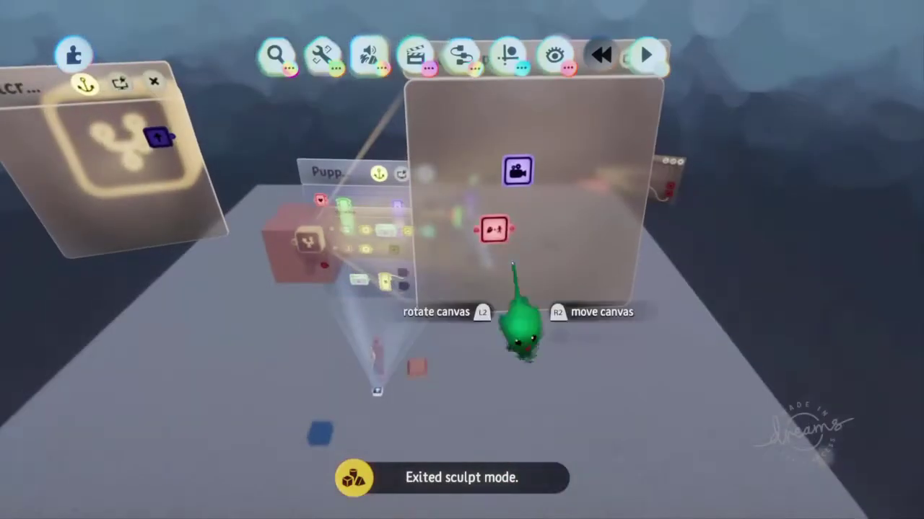
# Look through the show/hide options for the edit view
pyautogui.press('Escape')
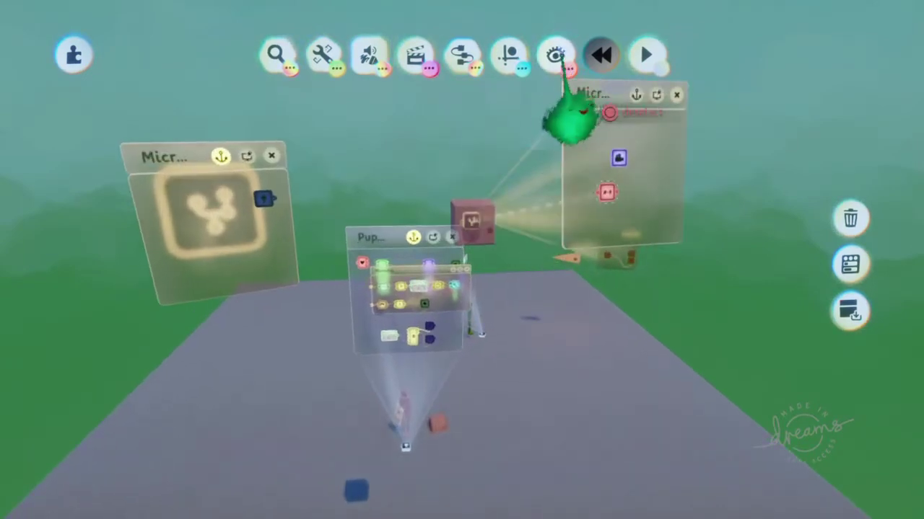
pyautogui.click(564, 65)
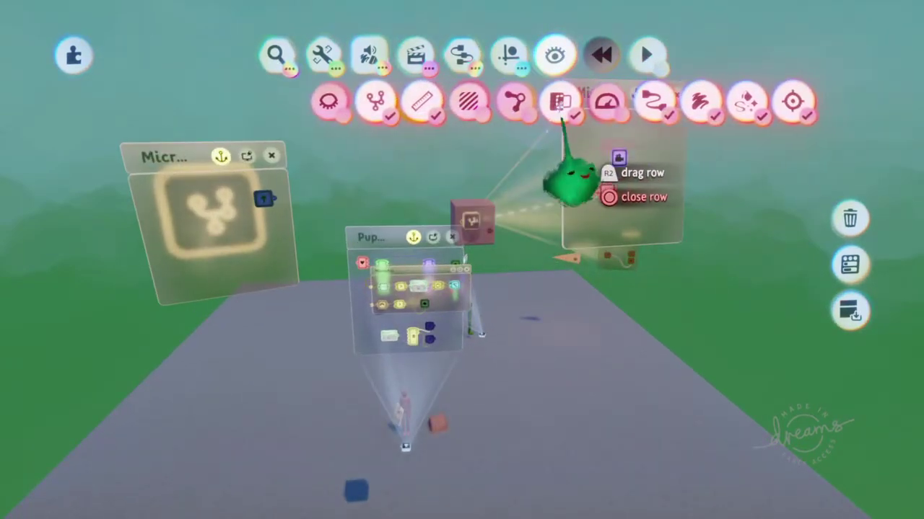
pyautogui.press('Escape')
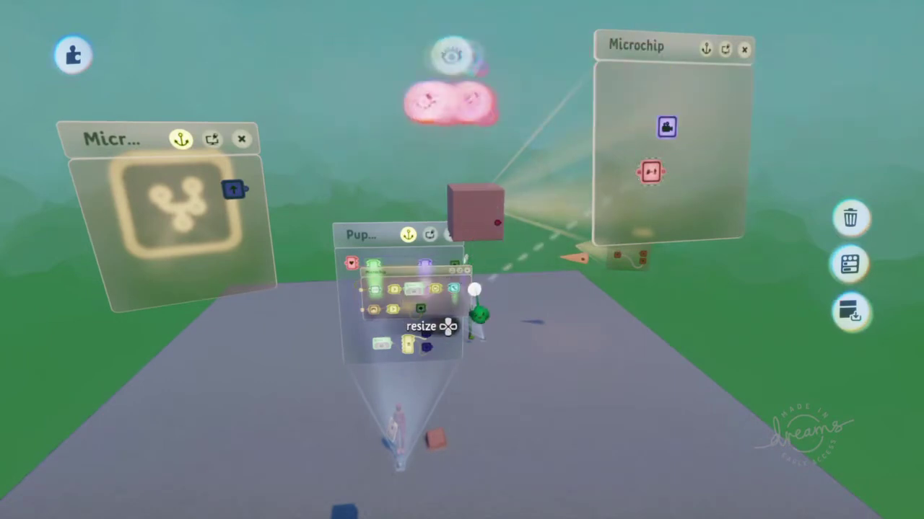
pyautogui.scroll(8, 466, 322)
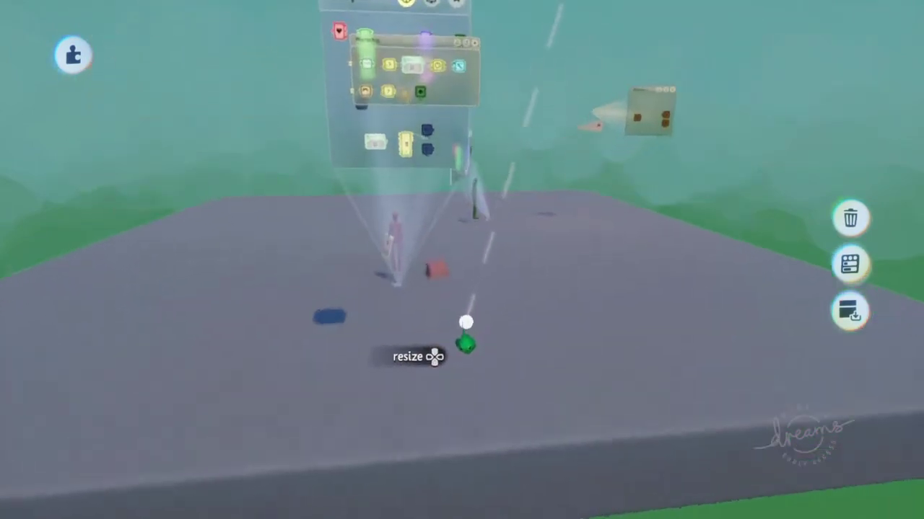
pyautogui.scroll(8, 505, 258)
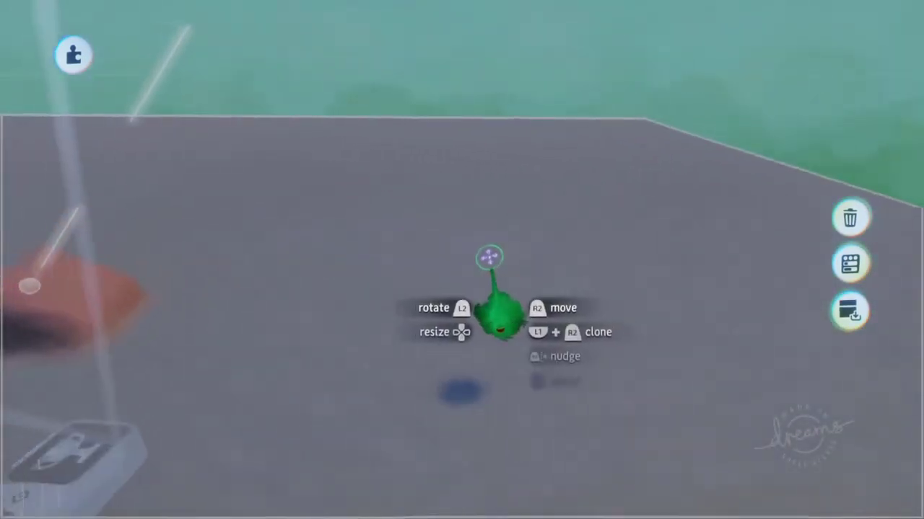
pyautogui.scroll(-10, 496, 310)
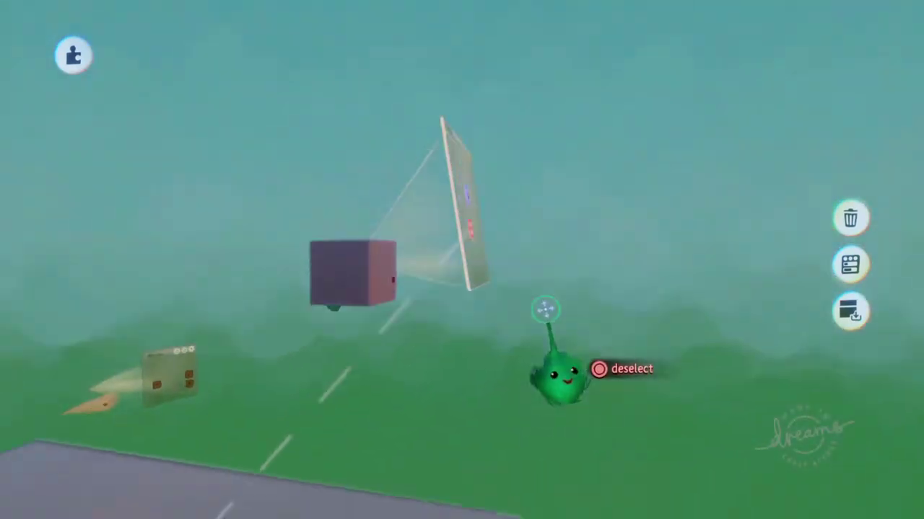
pyautogui.moveTo(545, 310); pyautogui.dragTo(577, 209, button='middle')
pyautogui.press('Escape')
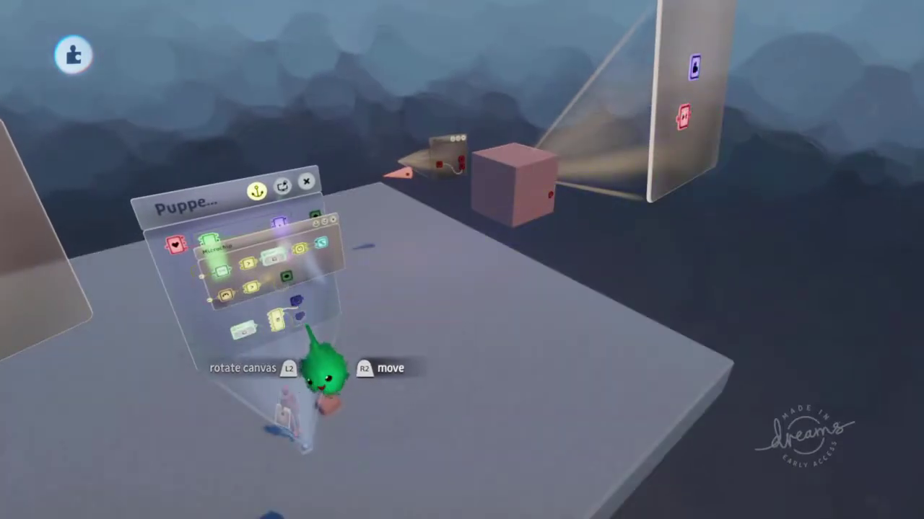
# Open the Timeline in the puppet's nested Microchip and place the green keyframe near its end, on a row above the brown one
pyautogui.moveTo(313, 319); pyautogui.dragTo(477, 299, button='middle')
pyautogui.press('Escape')
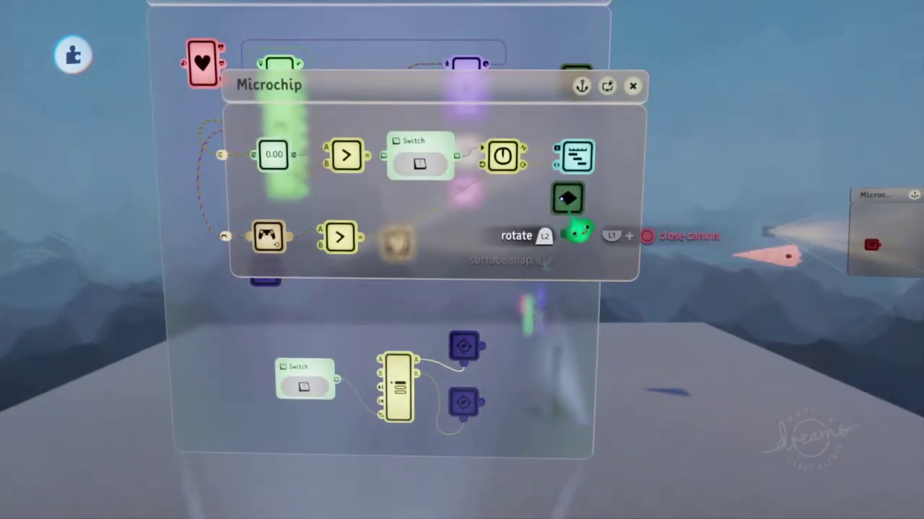
pyautogui.click(579, 199)
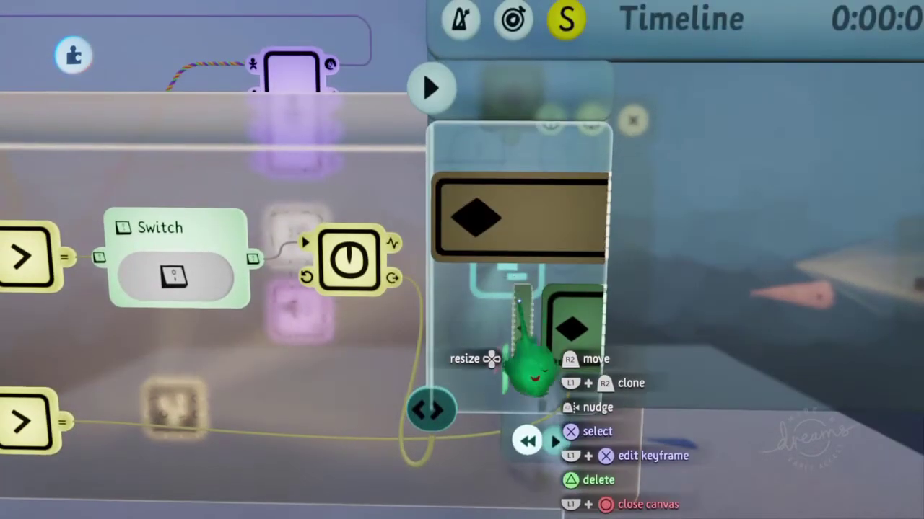
pyautogui.moveTo(521, 308); pyautogui.dragTo(581, 197)
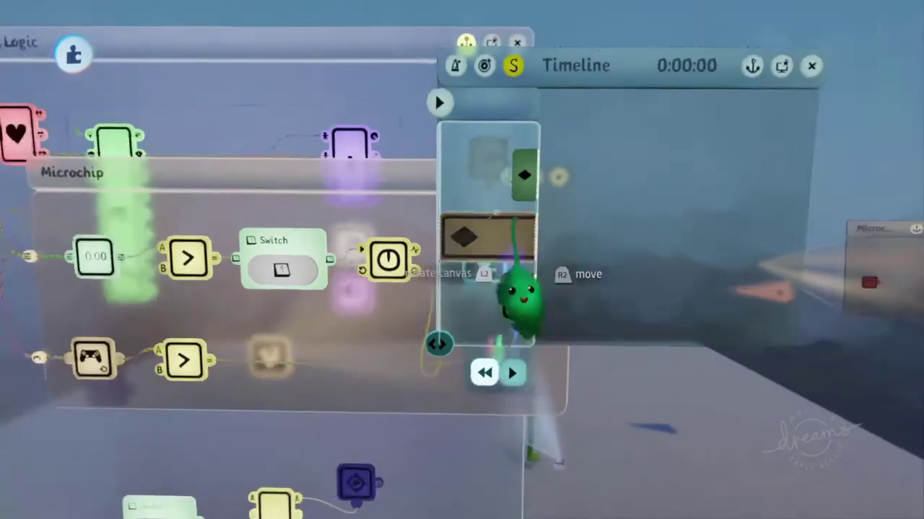
pyautogui.press('Escape')
# Move the Follower settings aside, pull the Camera gadget's shot back to look down on the whole ground slab, and exit the camera view
pyautogui.click(260, 365)
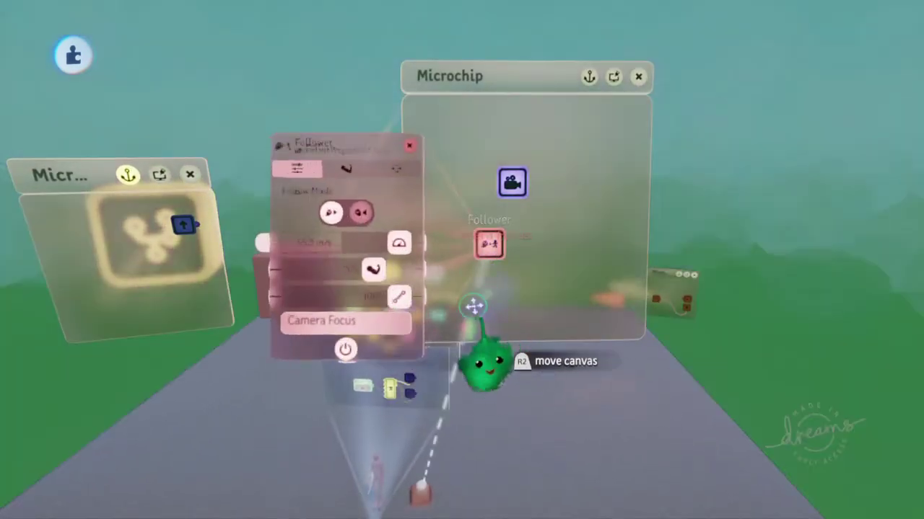
pyautogui.moveTo(371, 268); pyautogui.dragTo(775, 358)
pyautogui.click(510, 186)
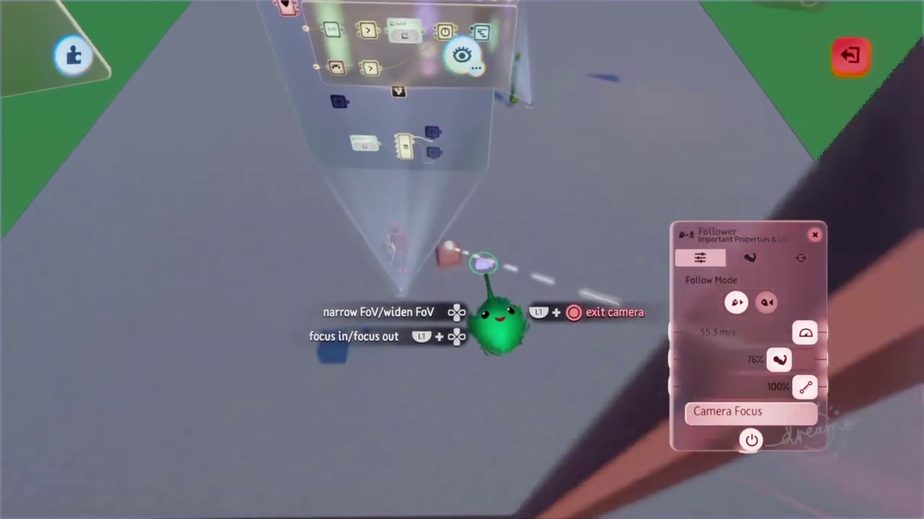
pyautogui.scroll(-8, 480, 266)
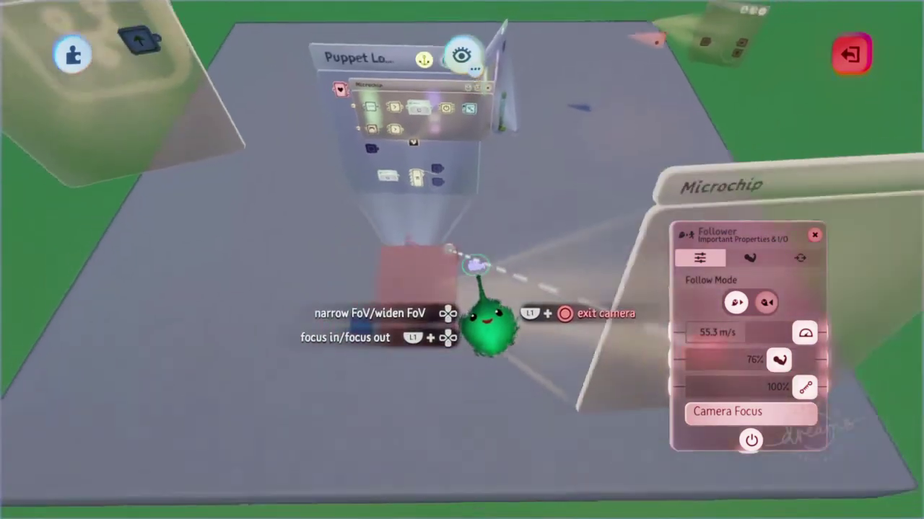
pyautogui.scroll(-5, 473, 264)
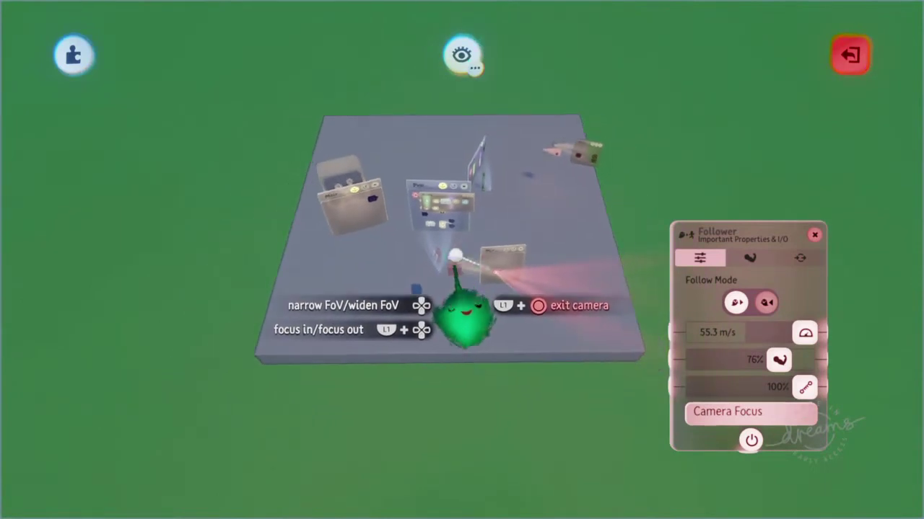
pyautogui.moveTo(462, 317); pyautogui.dragTo(471, 407)
pyautogui.scroll(8, 445, 283)
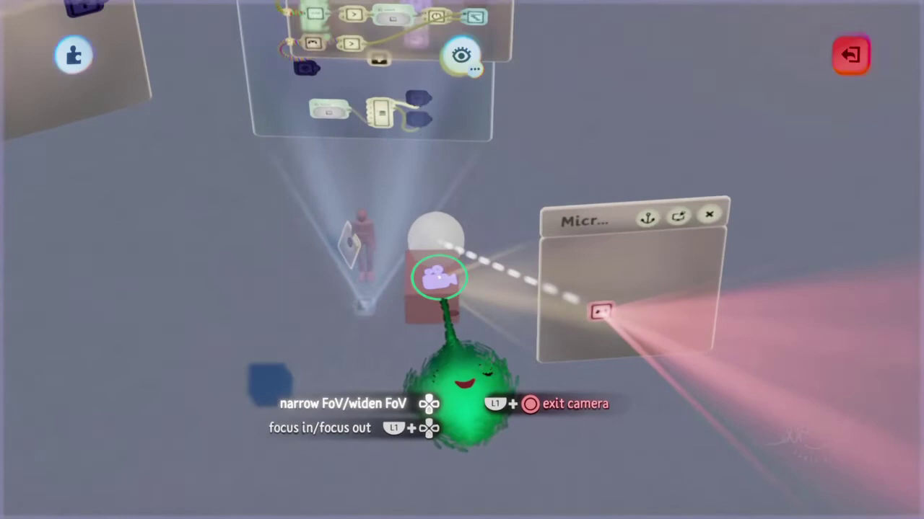
pyautogui.scroll(-5, 460, 292)
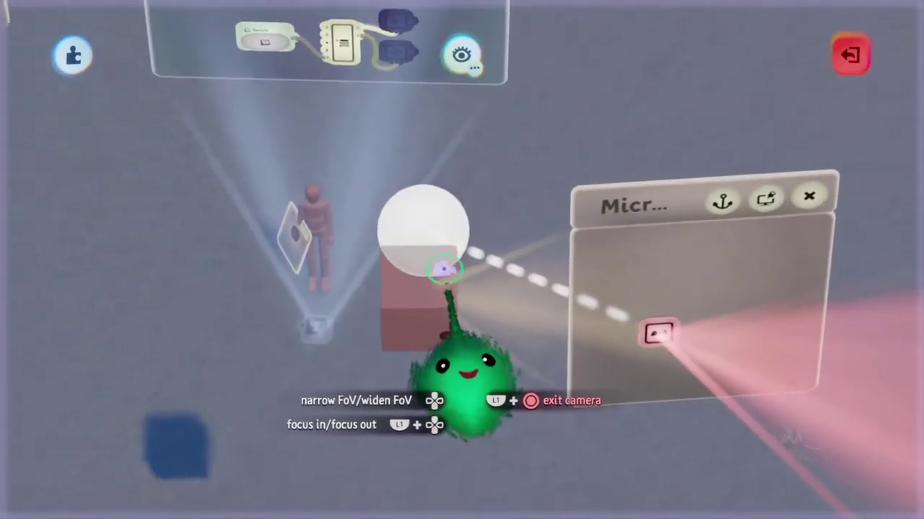
pyautogui.scroll(-5, 442, 272)
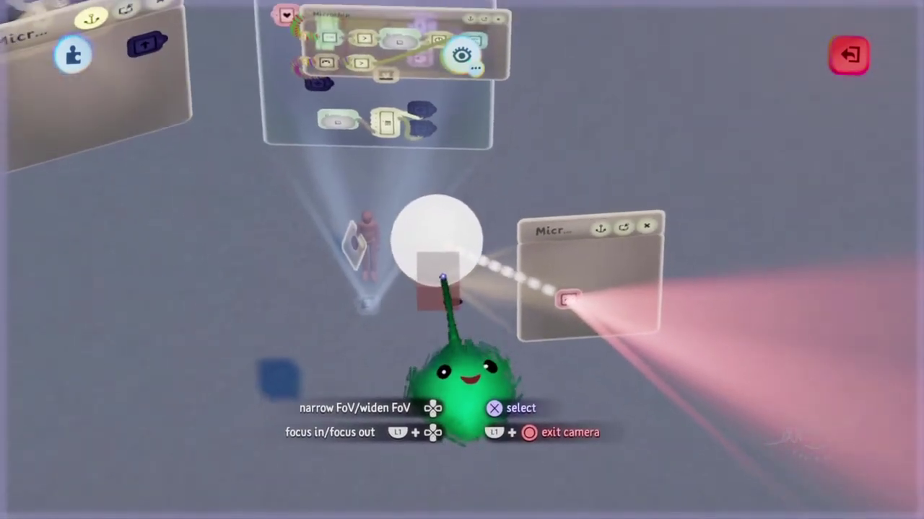
pyautogui.press('Escape')
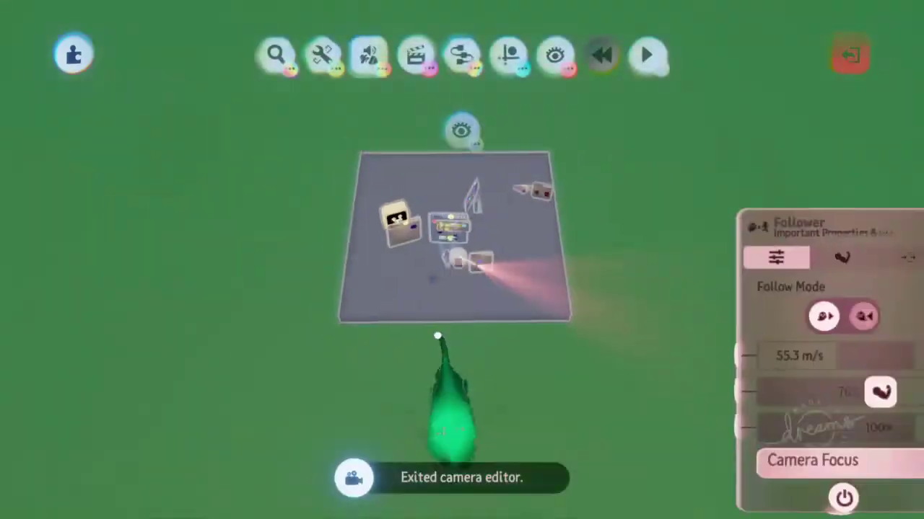